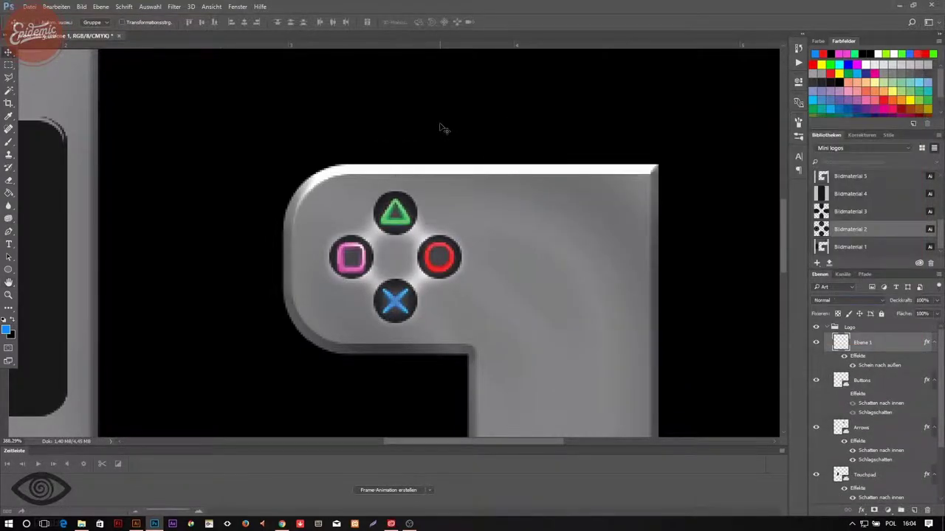
Step: Zoom out to see the whole gamepad G logo before styling the touchpad
scroll(310, 256, "down", 5)
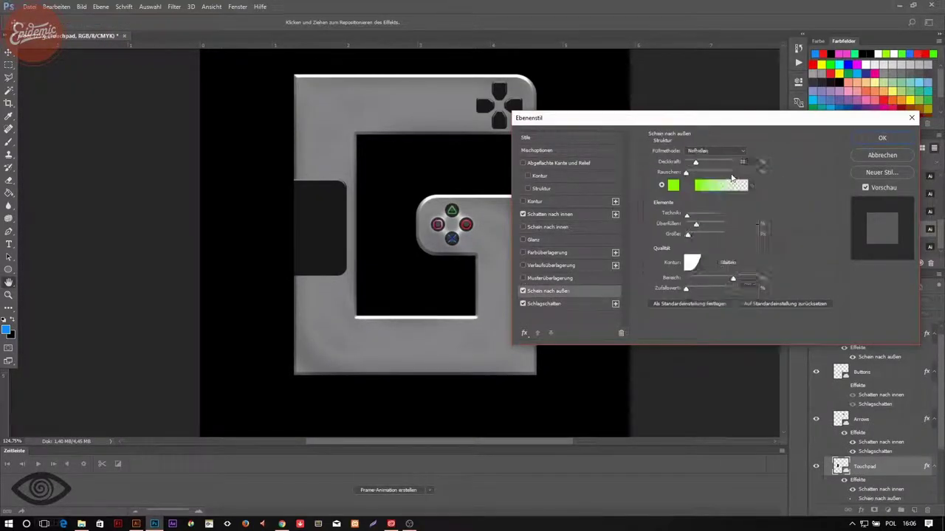
Step: Give the touchpad a blue outer glow with wider spread plus a coloured drop shadow
left_click(815, 227)
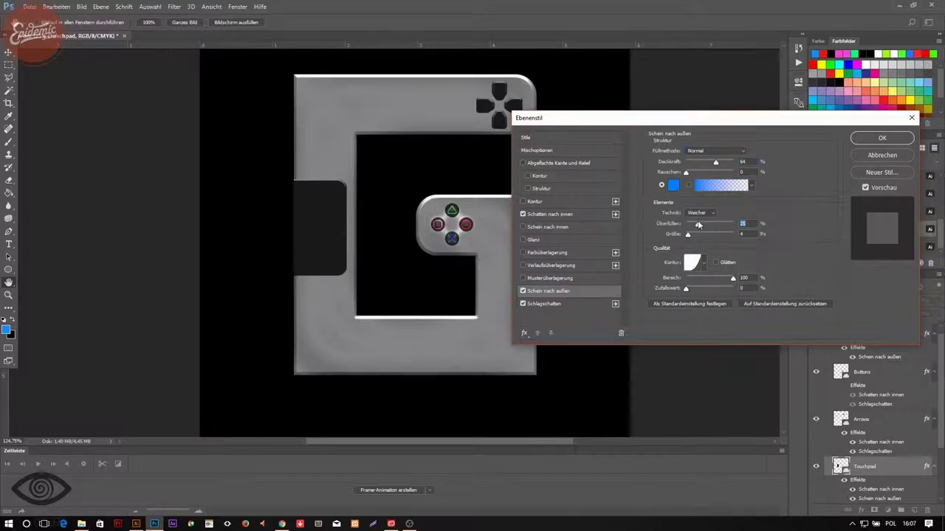
left_click_drag(685, 234, 698, 235)
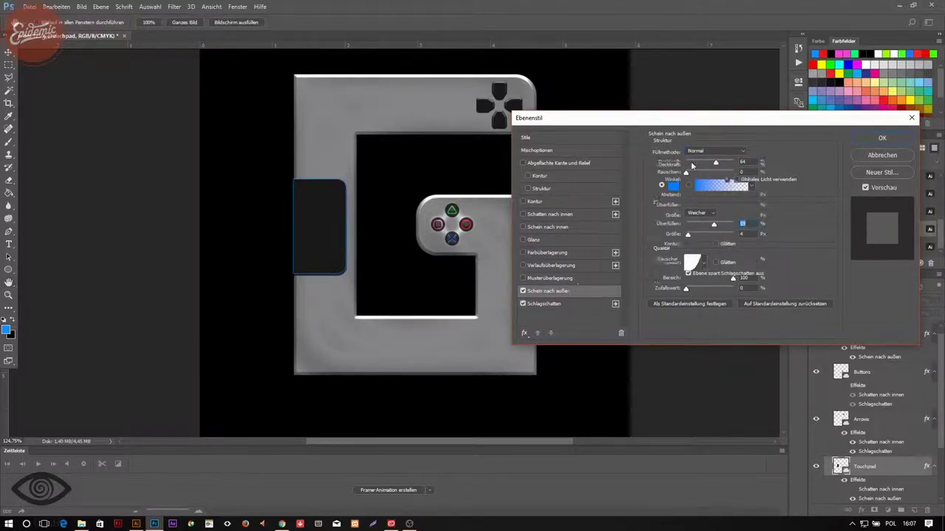
left_click(543, 303)
left_click(756, 152)
left_click(881, 138)
Step: Add a coloured drop shadow to the Arrows layer's style
right_click(716, 248)
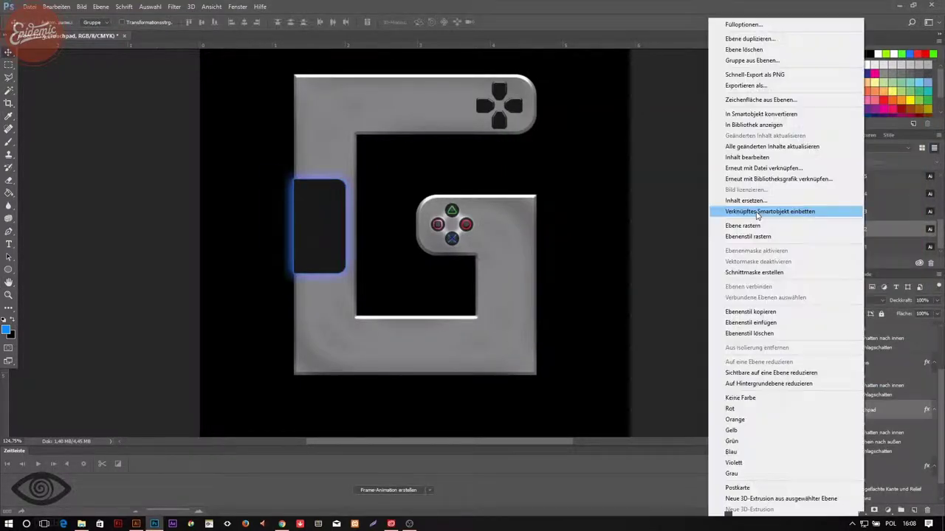
key("Escape")
right_click(862, 363)
left_click(745, 36)
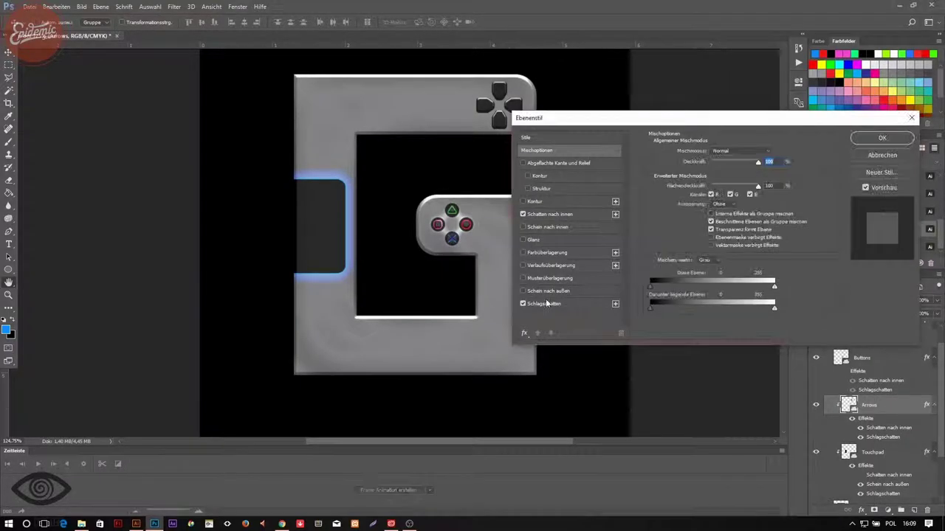
left_click(543, 304)
left_click(755, 152)
left_click(839, 228)
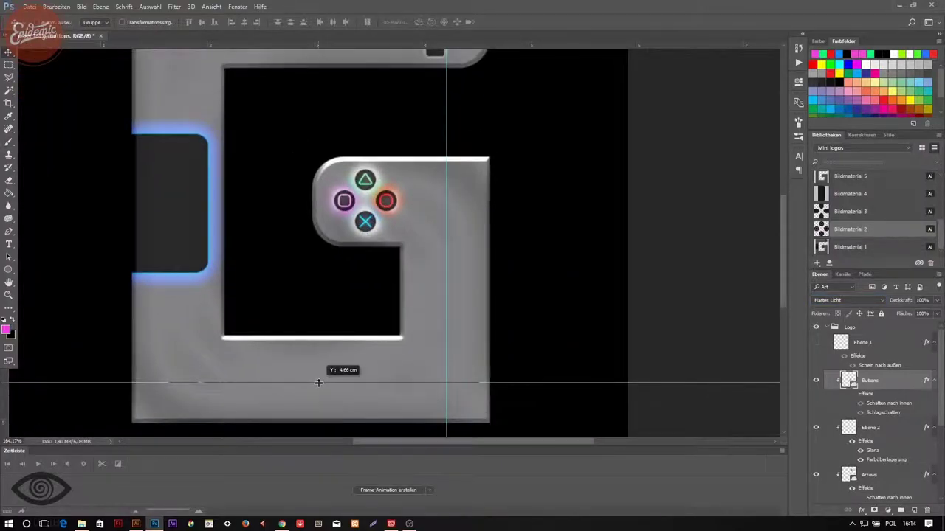
Step: Place a guide along the G's track, set black as foreground, and add a new layer
left_click_drag(318, 382, 318, 382)
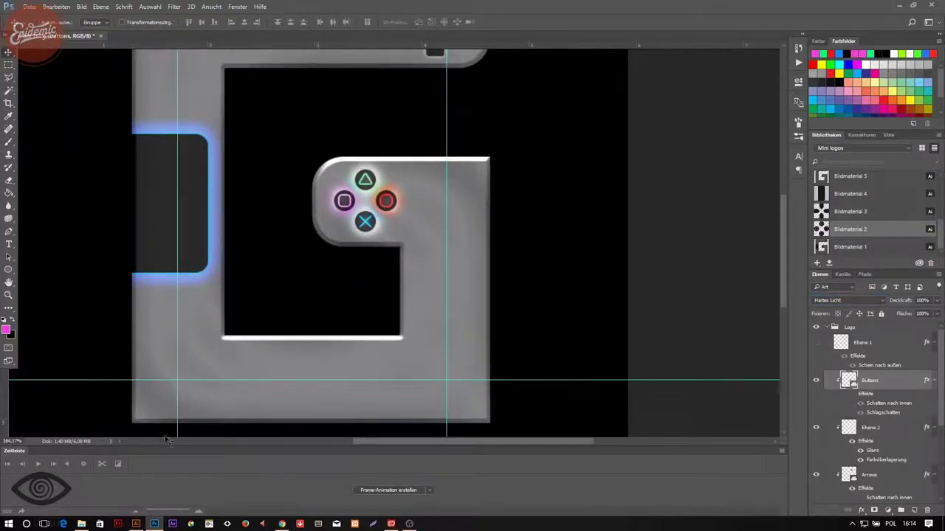
key("p")
key("x")
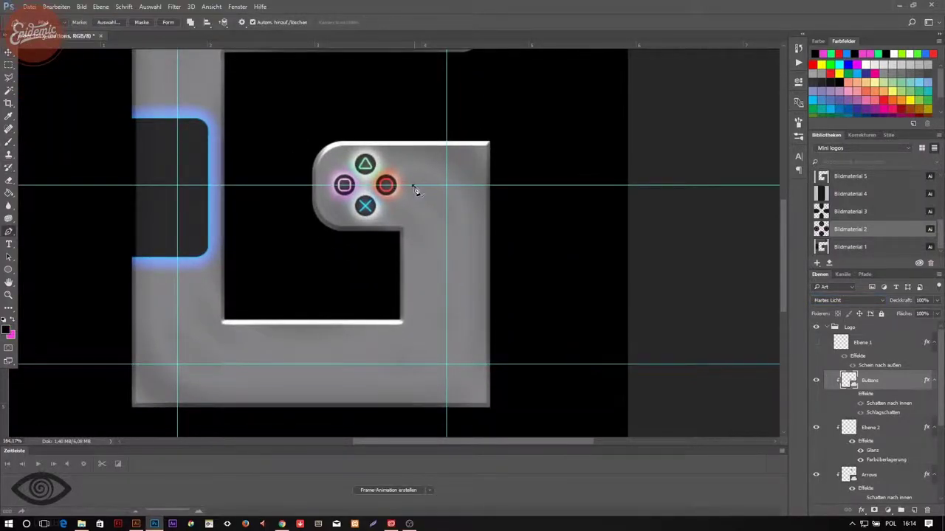
left_click(9, 142)
Step: Set the brush spacing for separate dots and add random size jitter
key("F5")
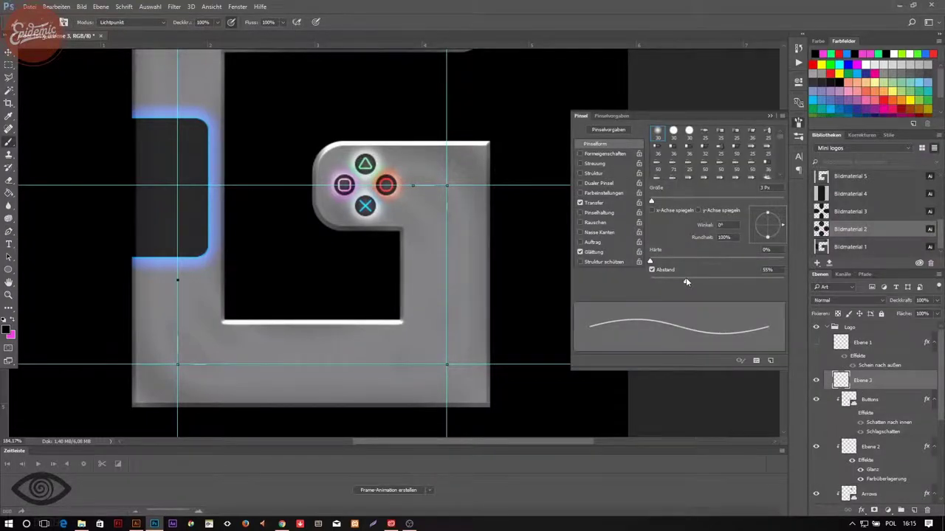
left_click_drag(685, 278, 757, 279)
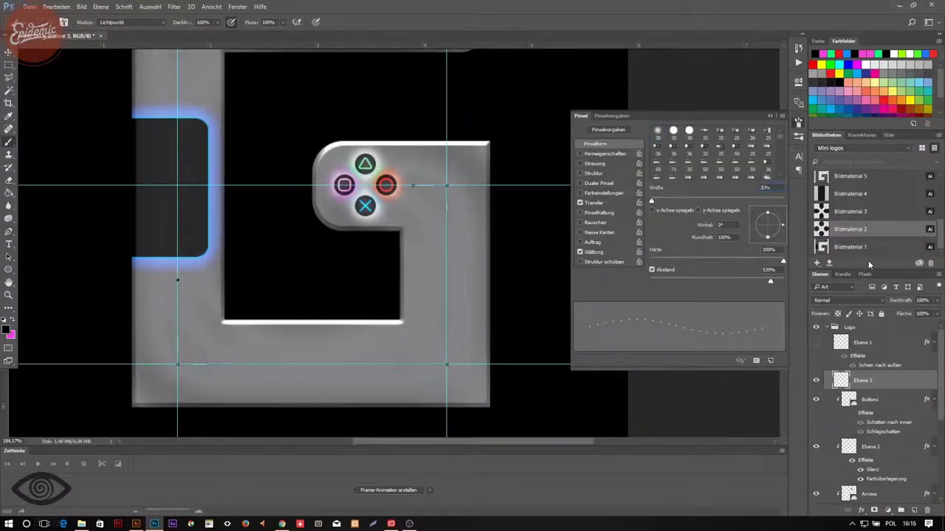
left_click(603, 154)
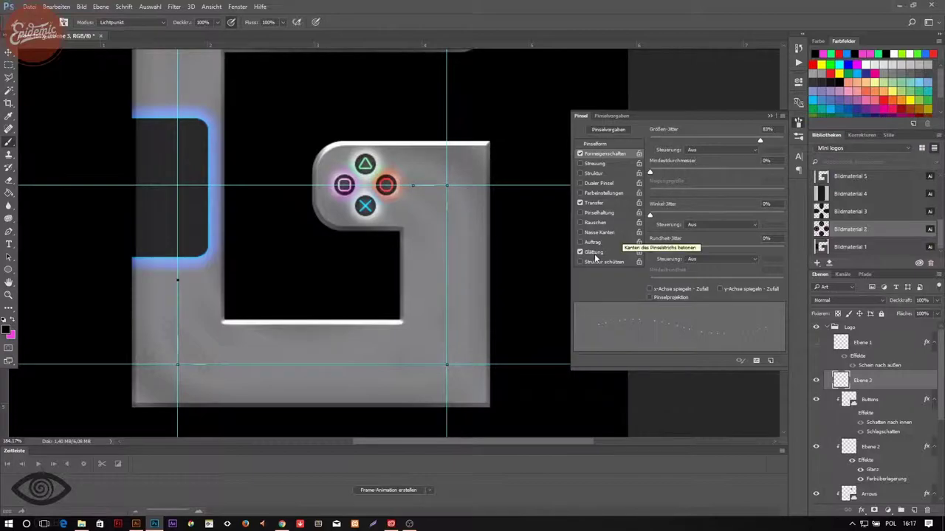
left_click(770, 117)
key("p")
scroll(179, 196, "up", 3)
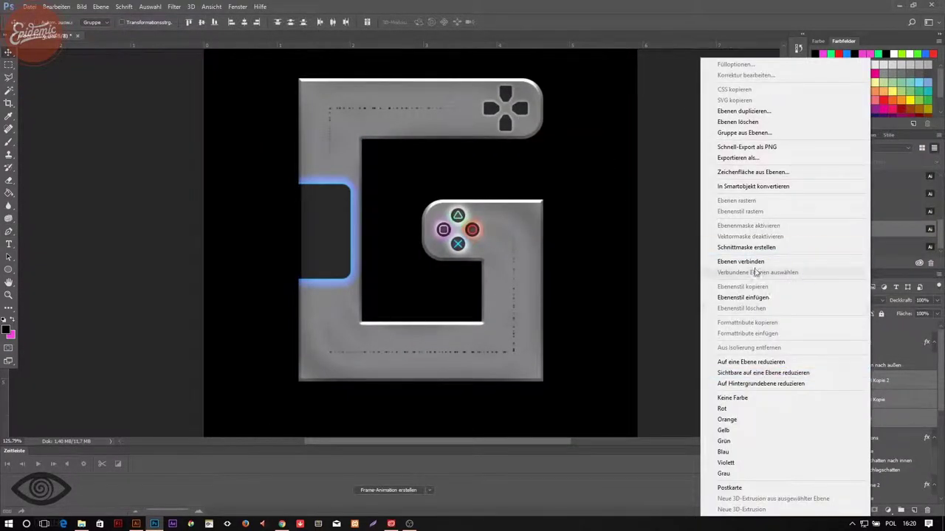
Step: Set the dotted line's outer glow to blue and add a blue drop shadow
key("Return")
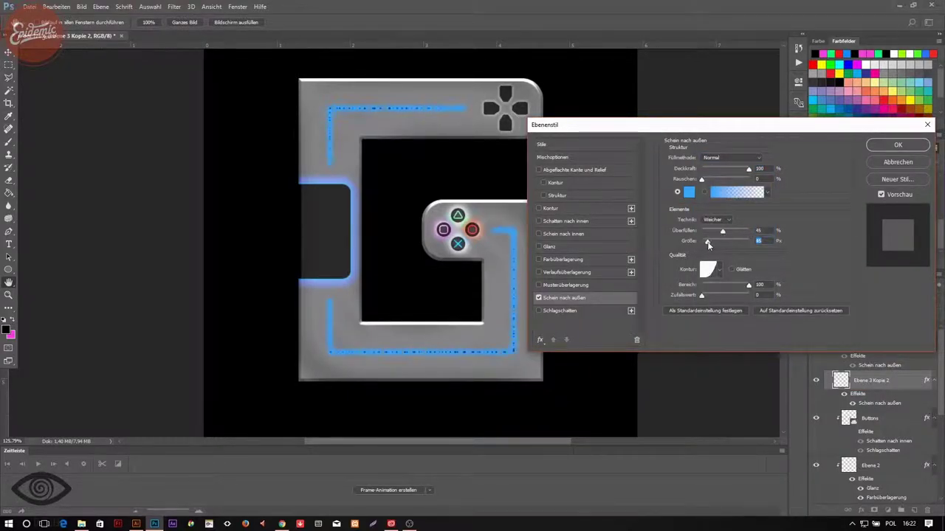
left_click(568, 311)
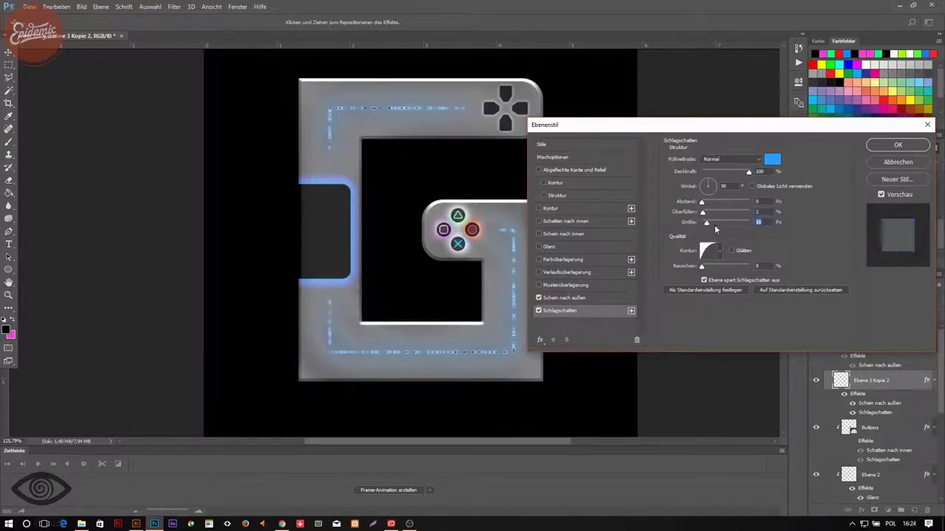
left_click(880, 149)
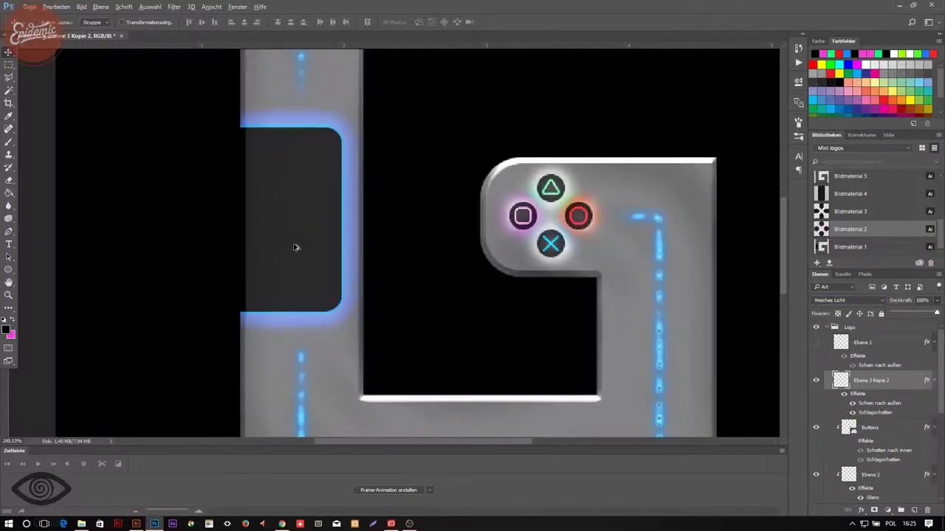
Step: Confirm the mark colour and resize the small painted star mark
key("Return")
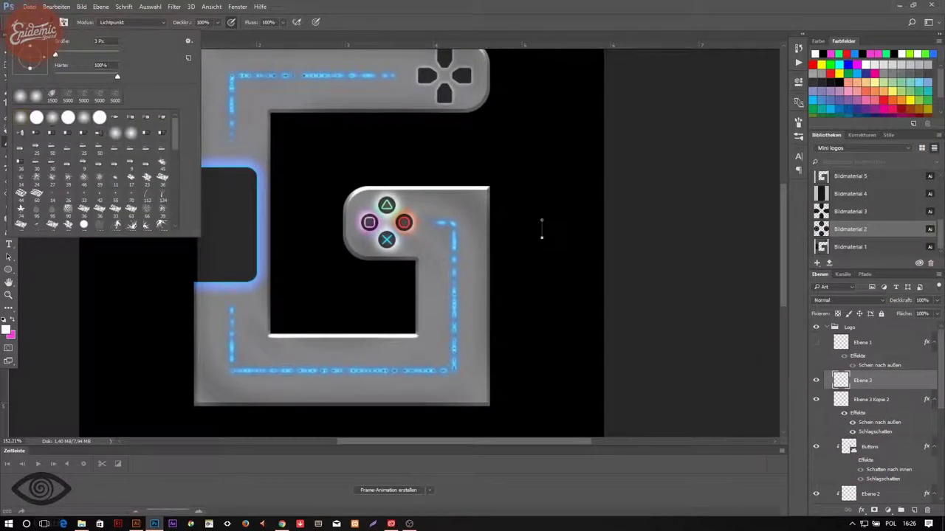
key("ctrl+t")
key("Escape")
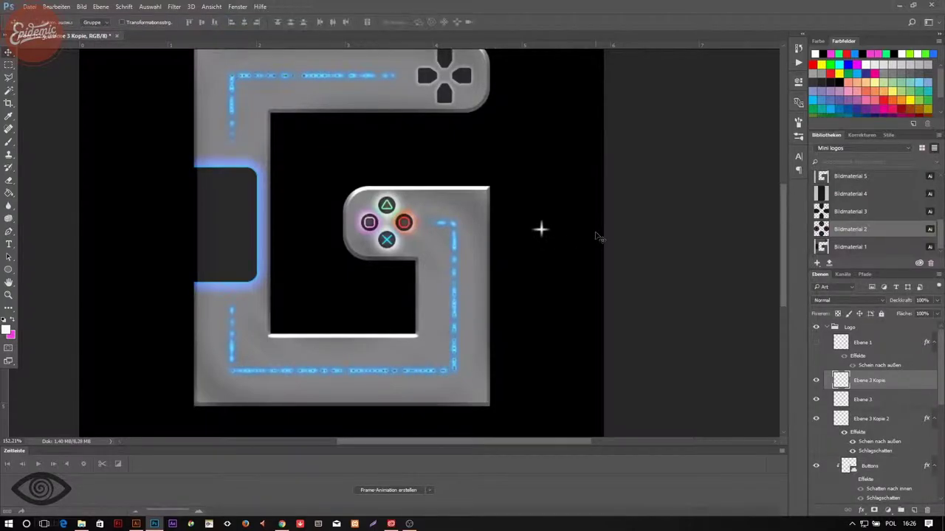
left_click(56, 7)
key("Escape")
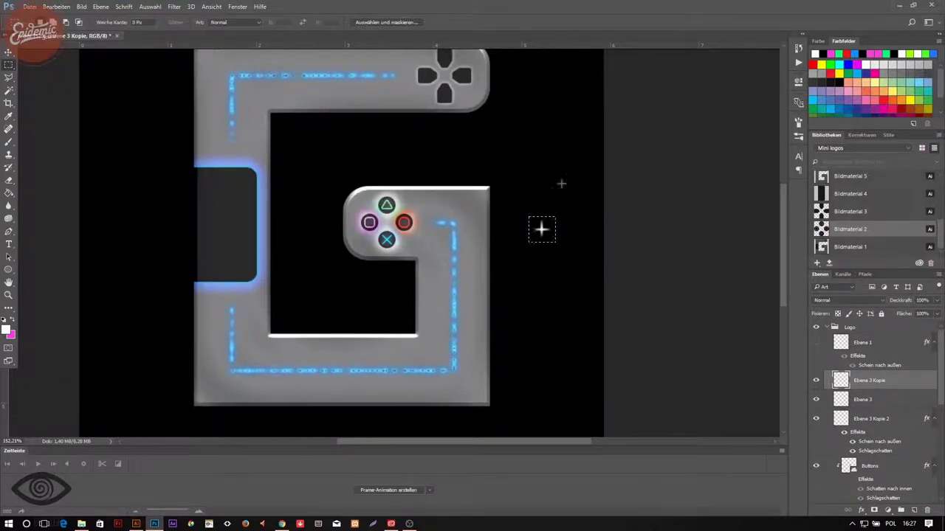
Step: Add a new layer for the touchpad marks and bring up the brush settings
key("b")
scroll(218, 213, "up", 5)
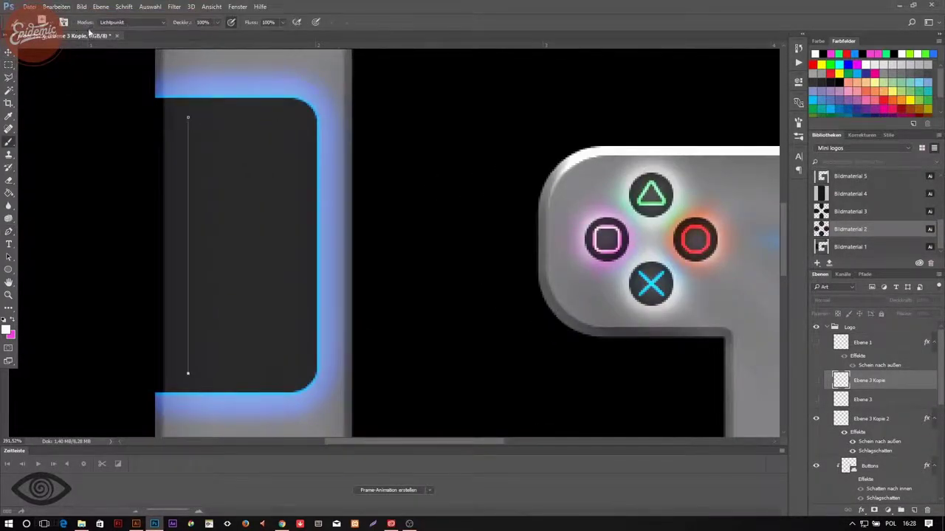
key("ctrl+shift+alt+n")
right_click(188, 247)
key("Escape")
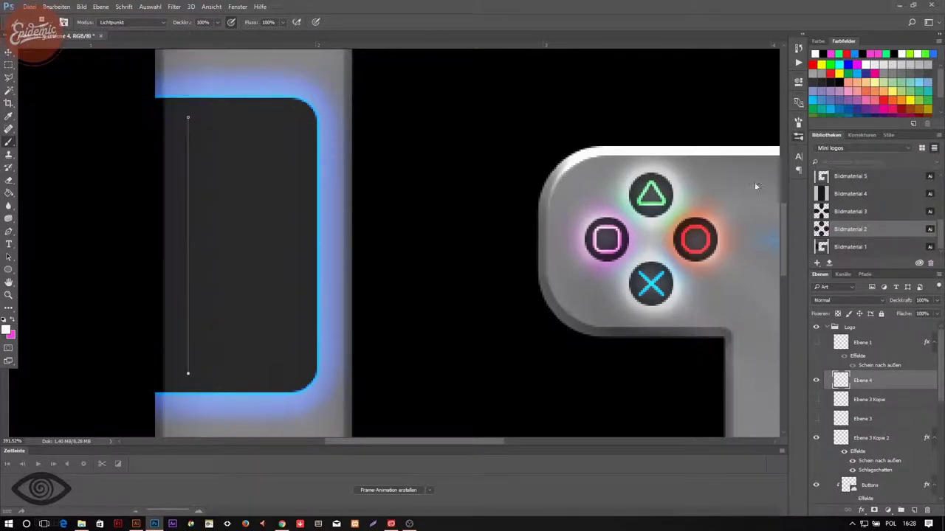
key("F5")
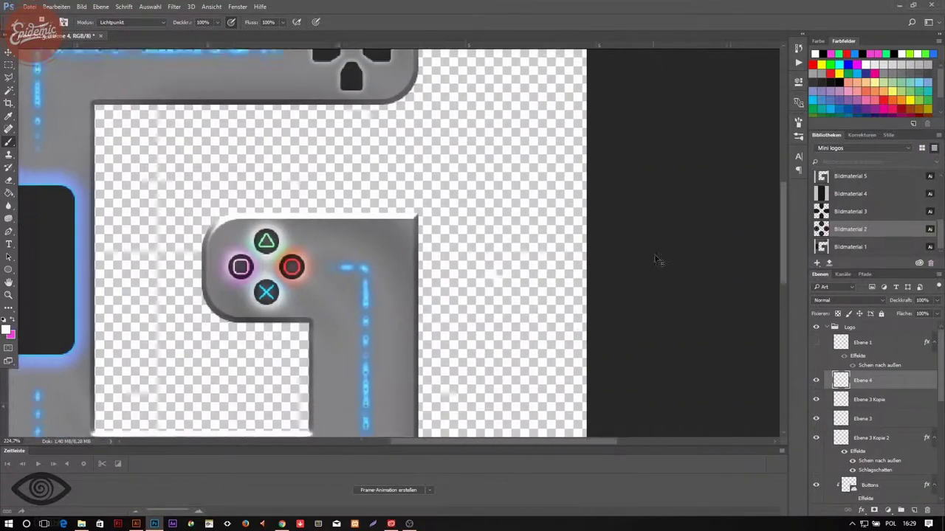
Step: Select the star mark and define it as a new brush tip
key("m")
left_click(844, 399)
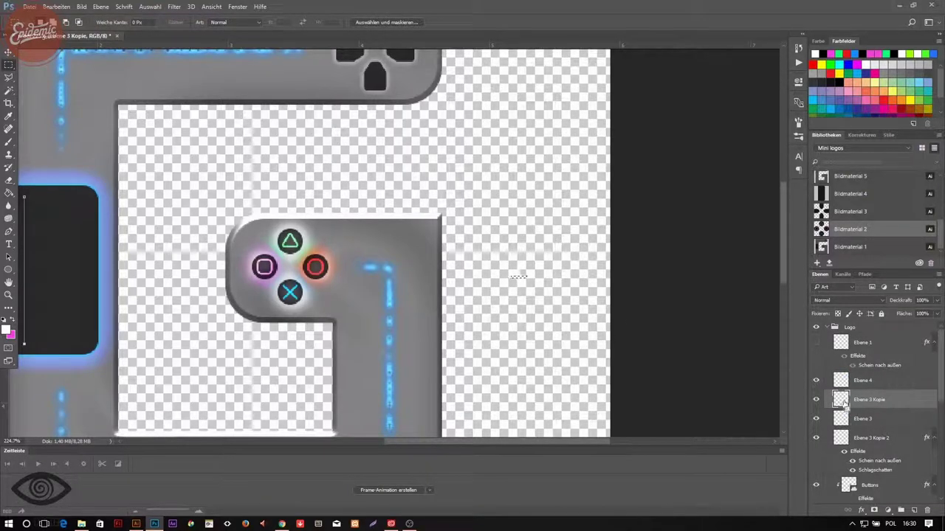
left_click(57, 6)
left_click(111, 247)
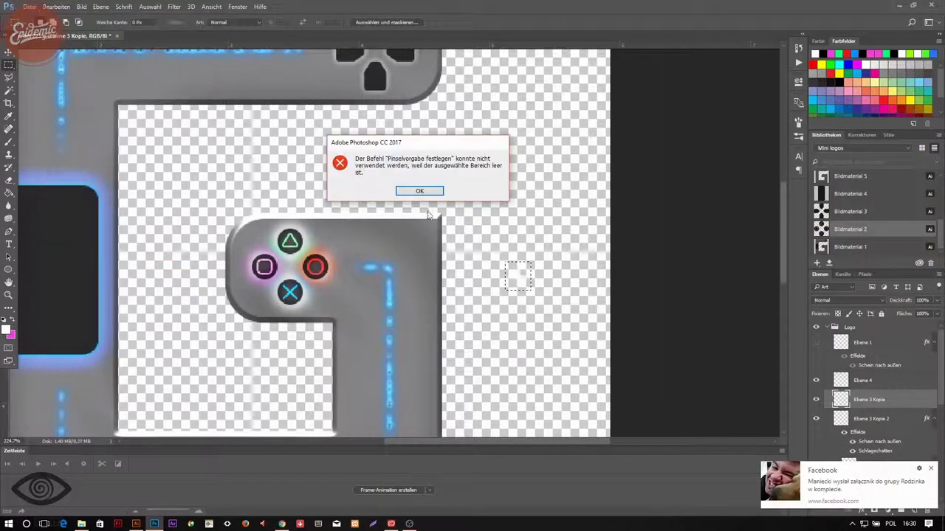
left_click(420, 192)
left_click(873, 404)
left_click(56, 7)
left_click(81, 249)
key("Return")
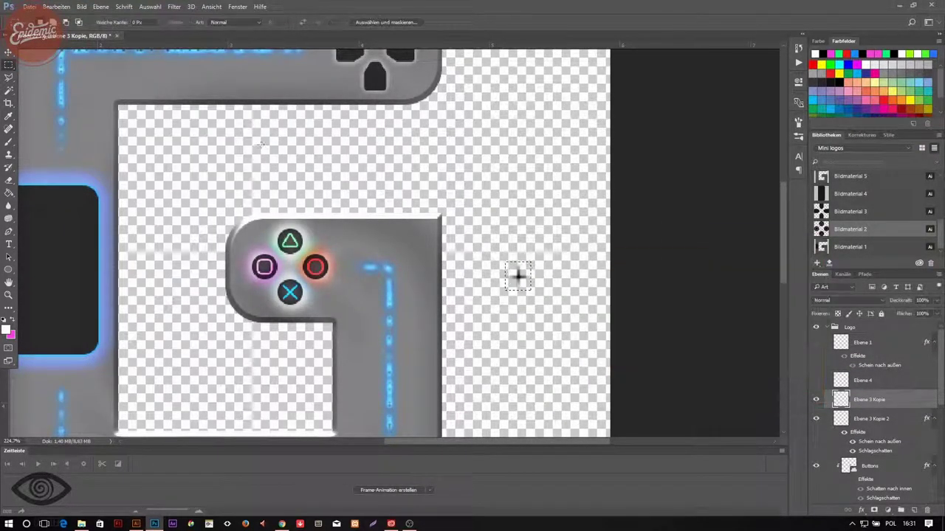
left_click(56, 7)
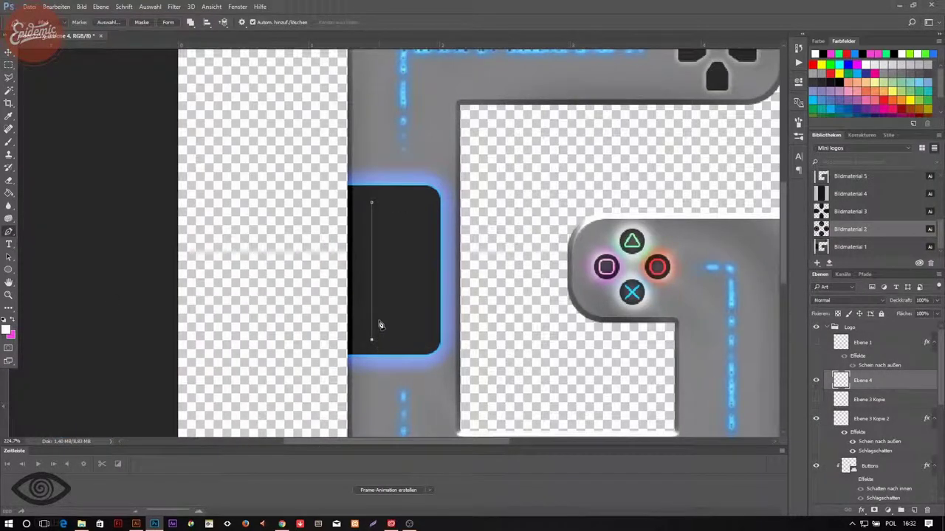
Step: Paint three columns of star marks with the new brush and recolour them
left_click(8, 144)
left_click(66, 22)
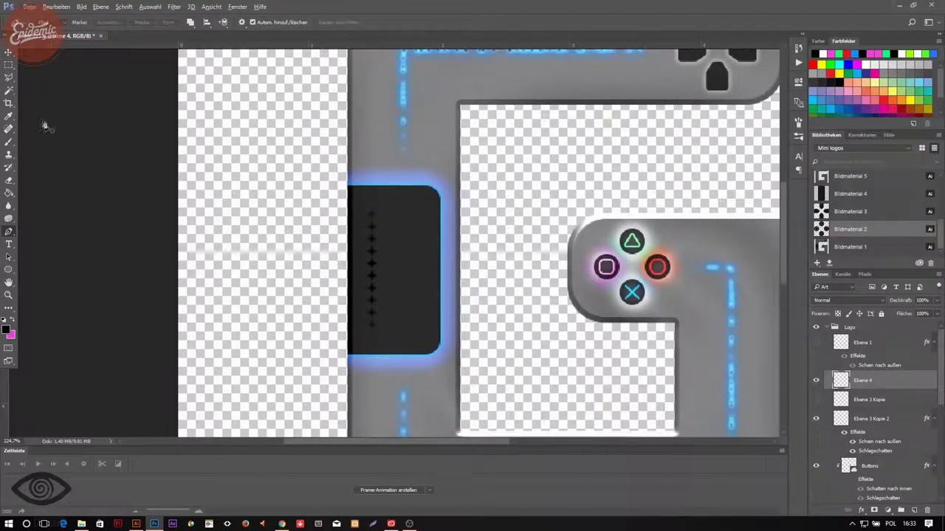
mouse_move(371, 273)
left_mouse_down()
mouse_move(392, 290)
mouse_move(447, 227)
left_mouse_up()
double_click(872, 391)
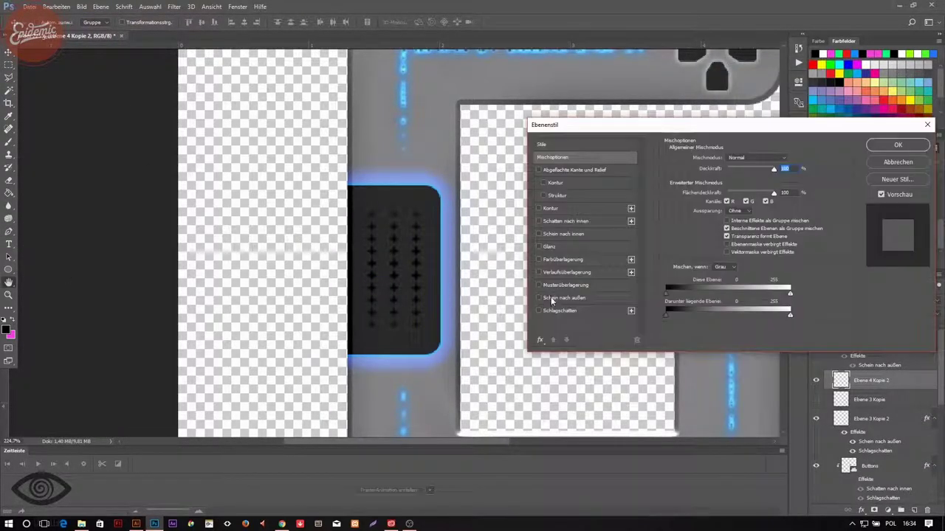
left_click(549, 300)
left_click(705, 238)
Step: Set the marks layer to Ineinanderkopieren blending at 58% opacity
key("Escape")
left_click(847, 300)
left_click(833, 397)
key("5")
key("8")
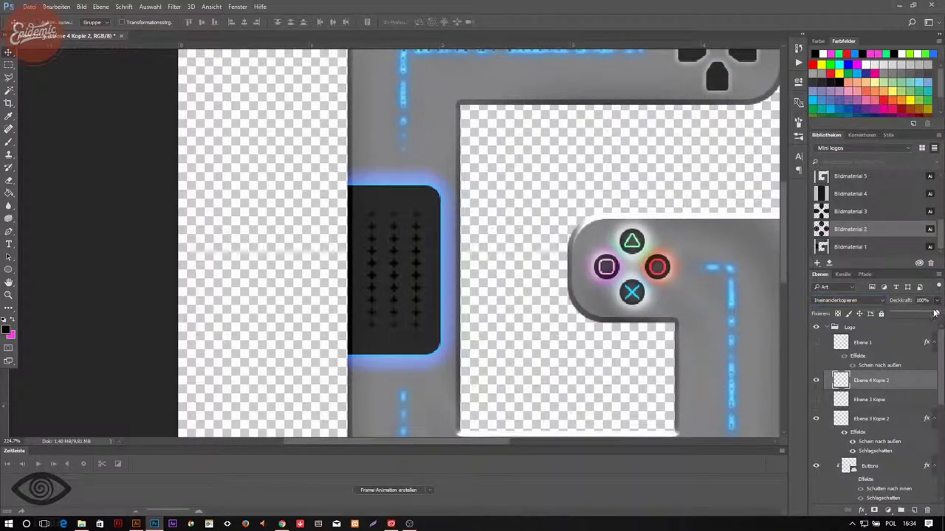
scroll(619, 301, "down", 5)
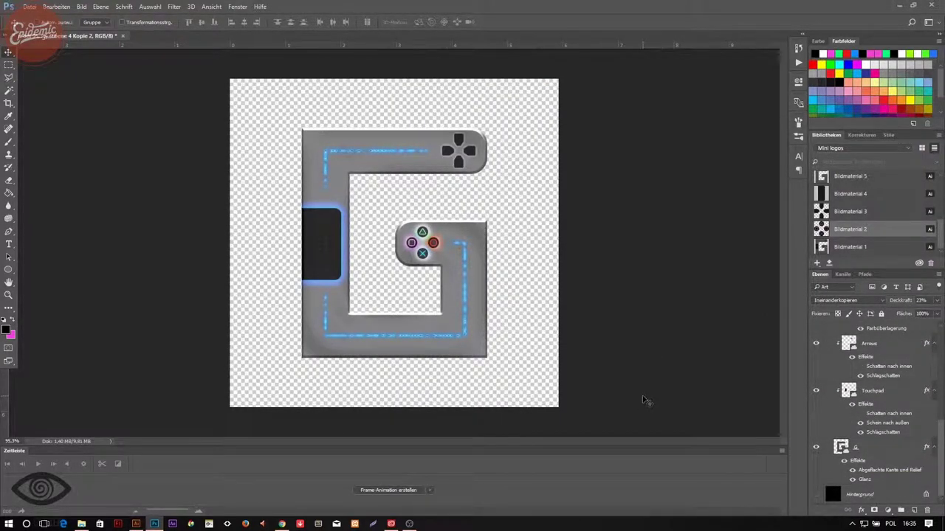
Step: Give the G layer a blue Schein nach außen at 100 opacity and spread, size about 5 px
right_click(871, 337)
left_click(716, 183)
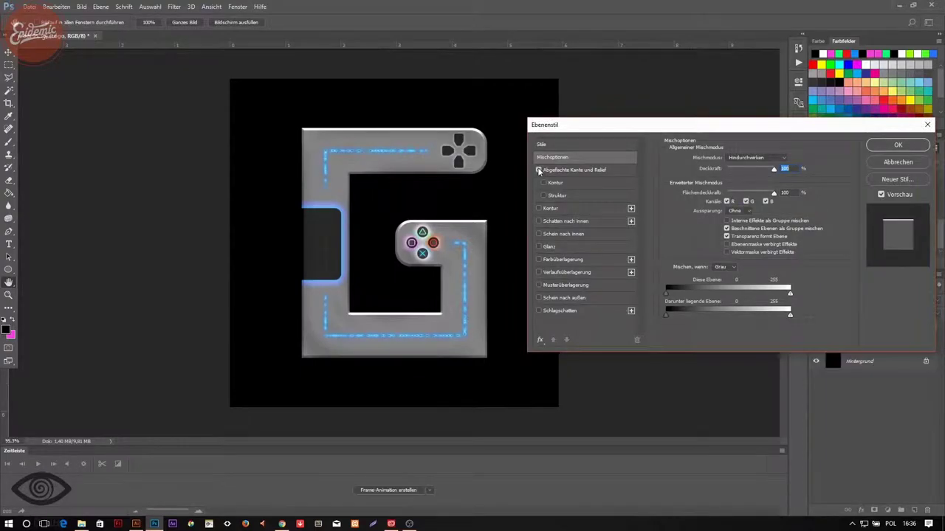
left_click(561, 298)
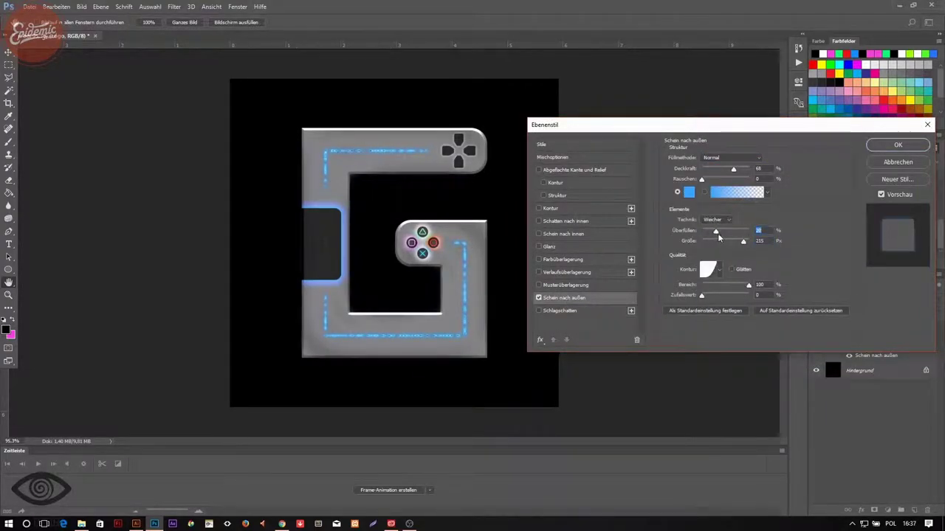
left_click_drag(718, 237, 722, 235)
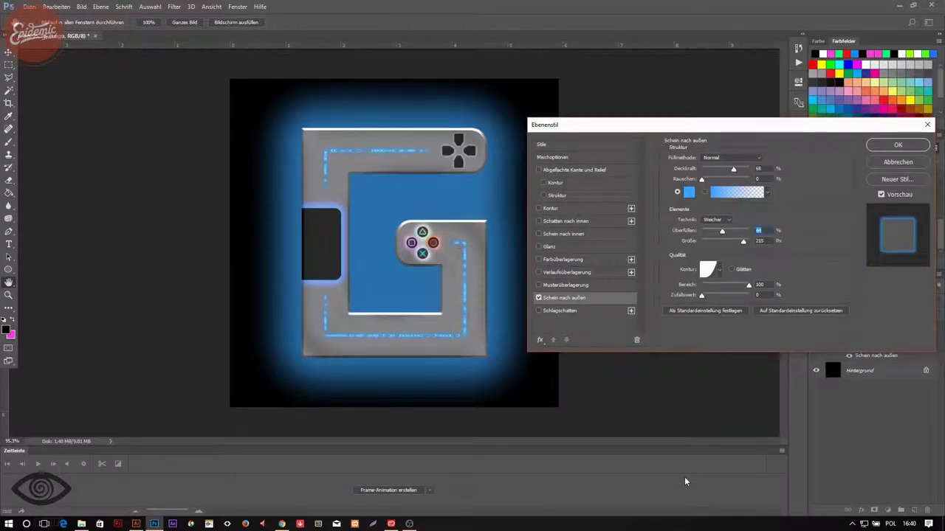
left_click_drag(728, 242, 702, 242)
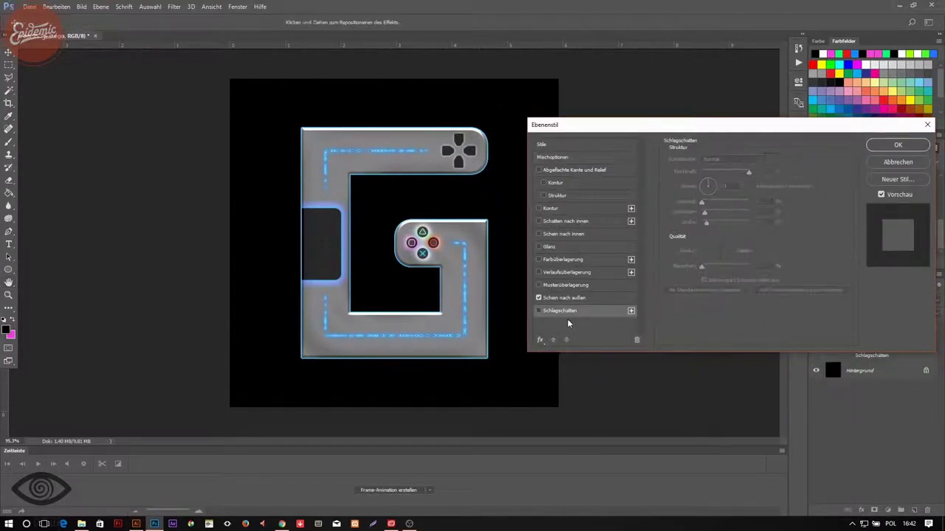
left_click(560, 311)
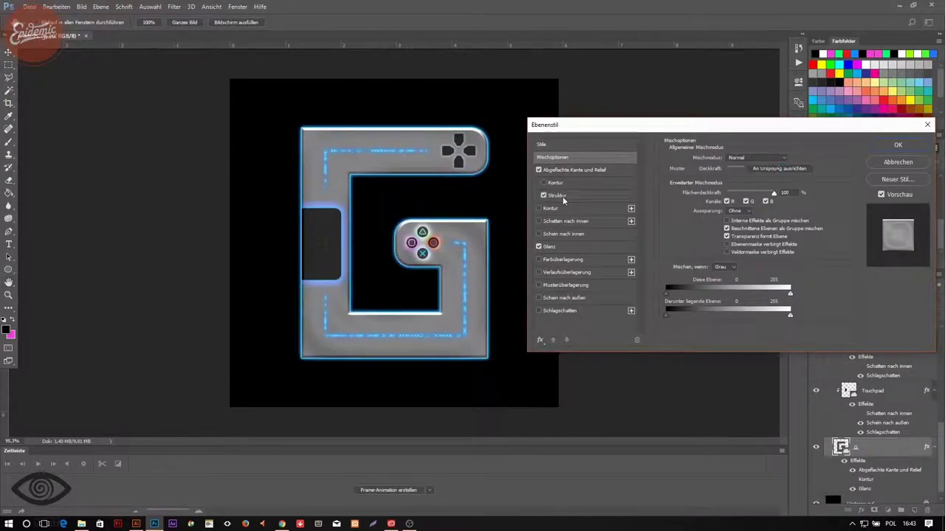
Step: Turn off Struktur and add a Farbig abwedeln gradient overlay to the G
left_click(557, 195)
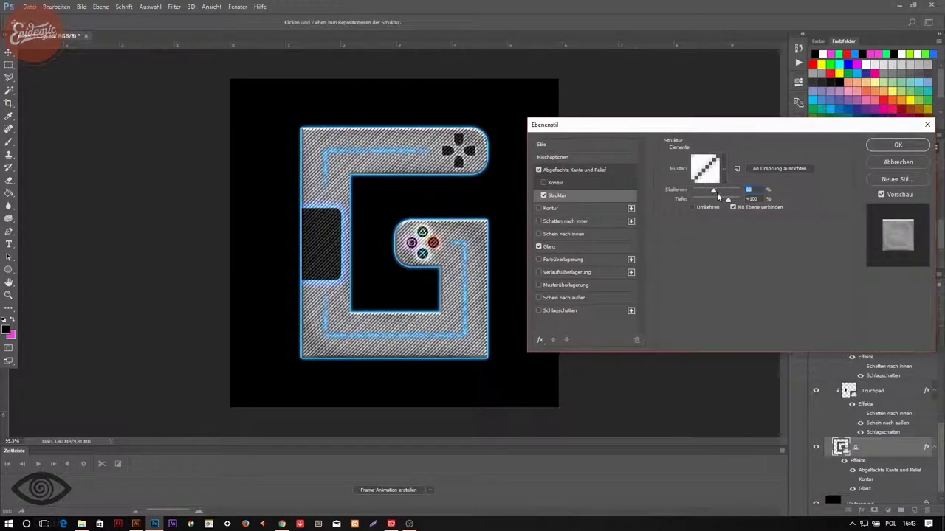
left_click(539, 271)
key("Down")
key("Down")
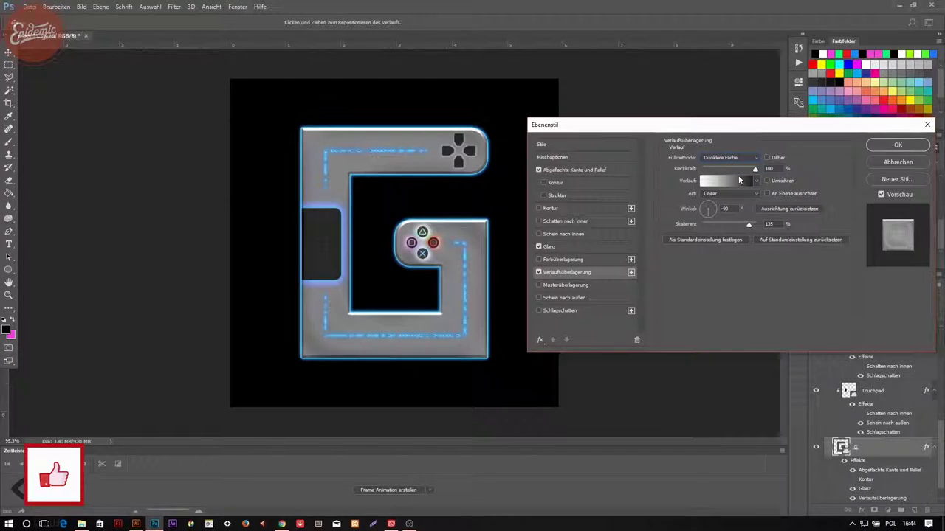
key("Down")
key("Down")
key("Down")
key("Down")
key("Down")
key("Up")
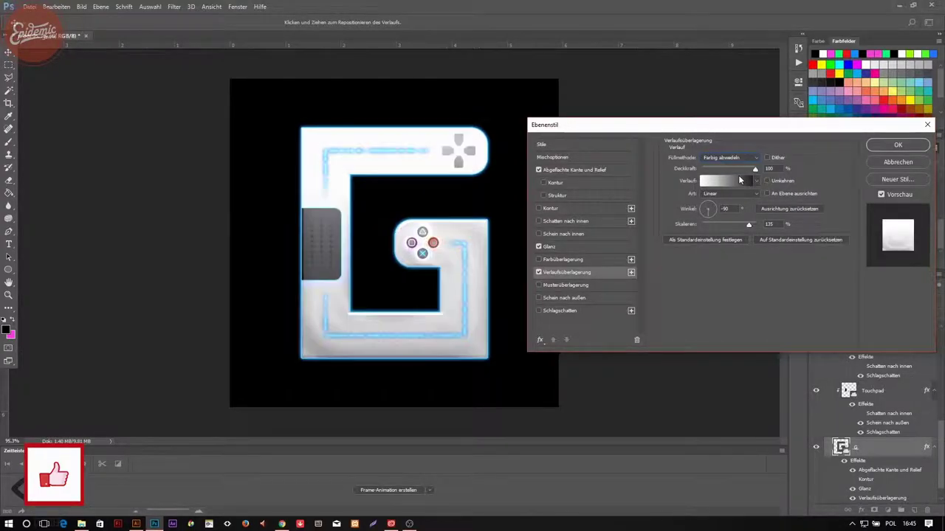
key("Up")
key("Up")
left_click(729, 157)
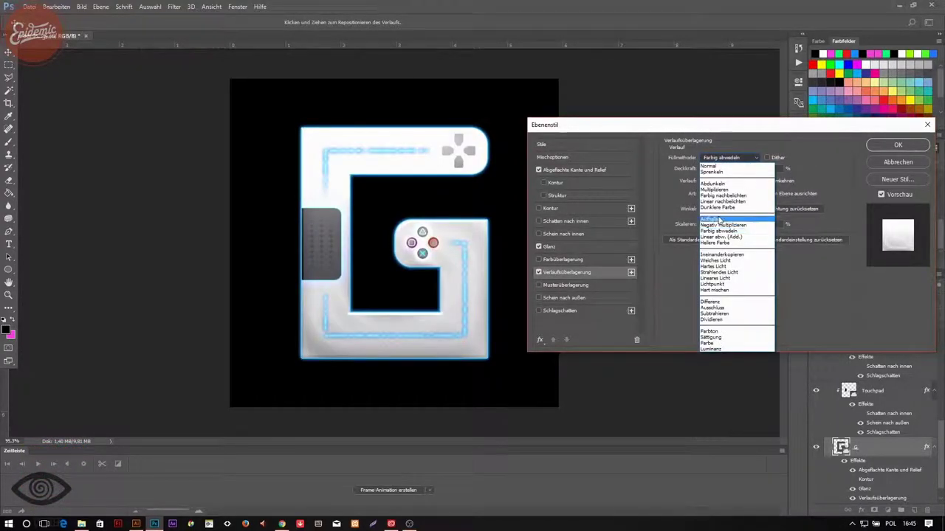
left_click(731, 184)
left_click(898, 144)
Step: Change the Buttons layer's blend mode to darken the face buttons
right_click(897, 228)
left_click(763, 237)
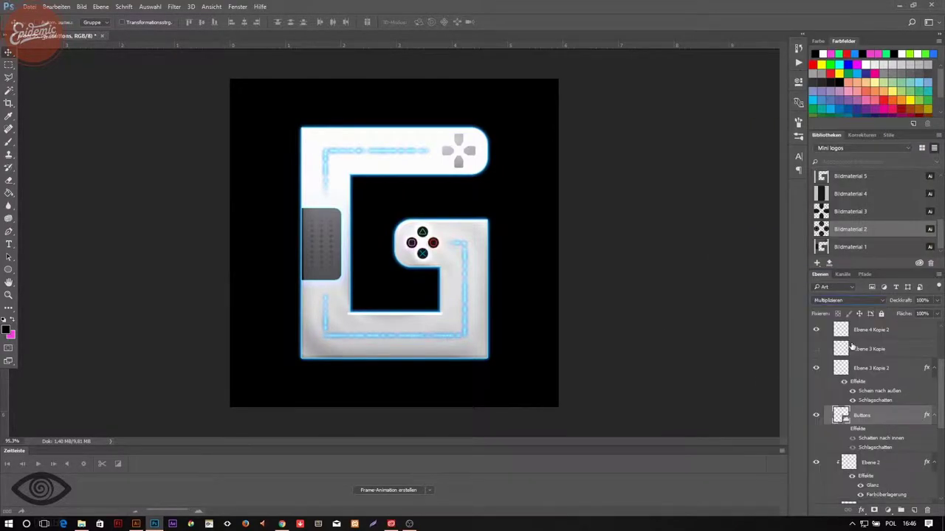
left_click(849, 301)
left_click(834, 399)
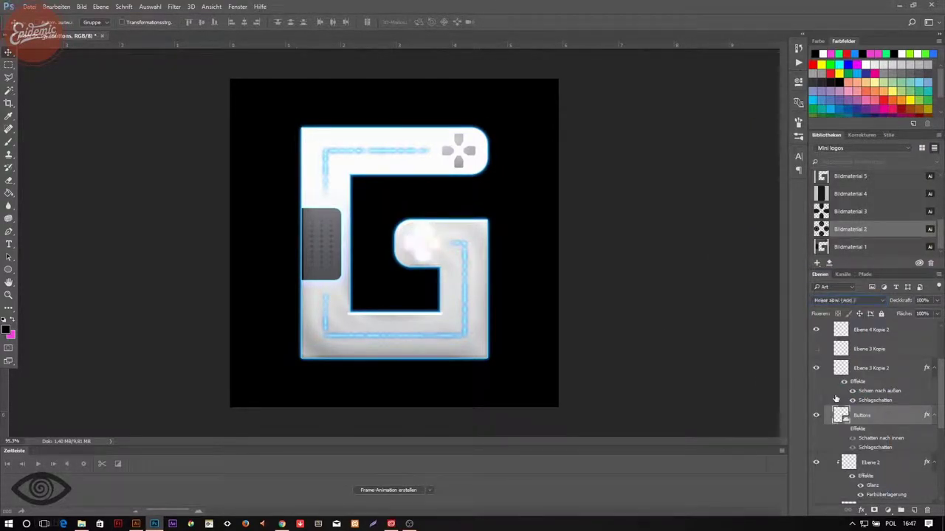
scroll(818, 500, "down", 5)
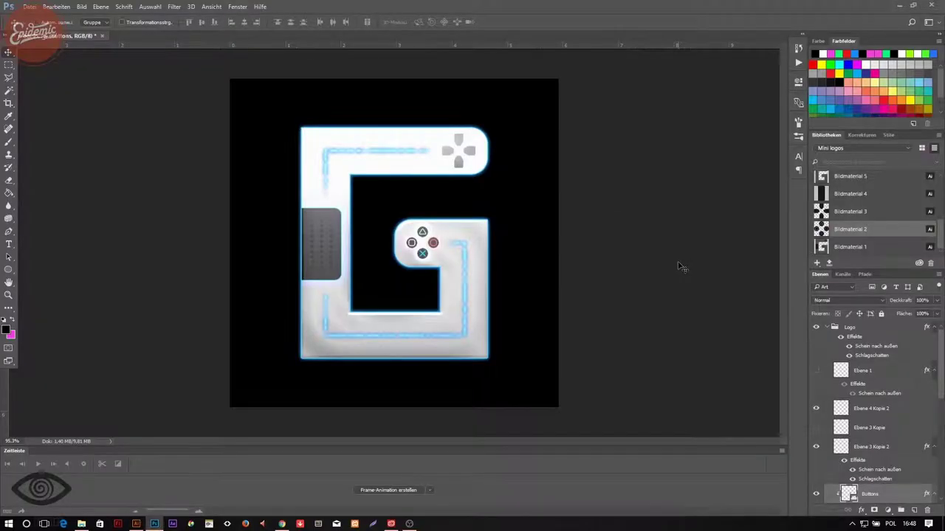
Step: Choose a smoke brush and give the smoke layer an inner glow
left_click(59, 22)
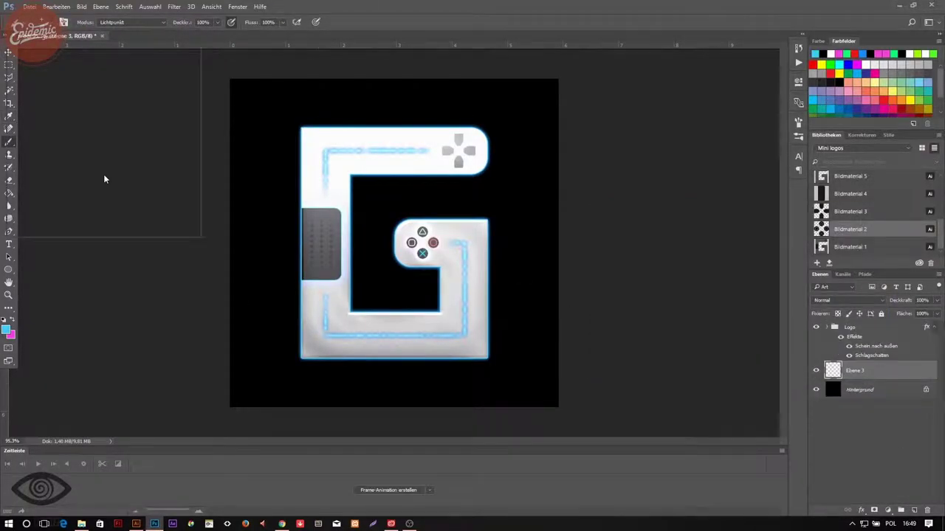
right_click(873, 371)
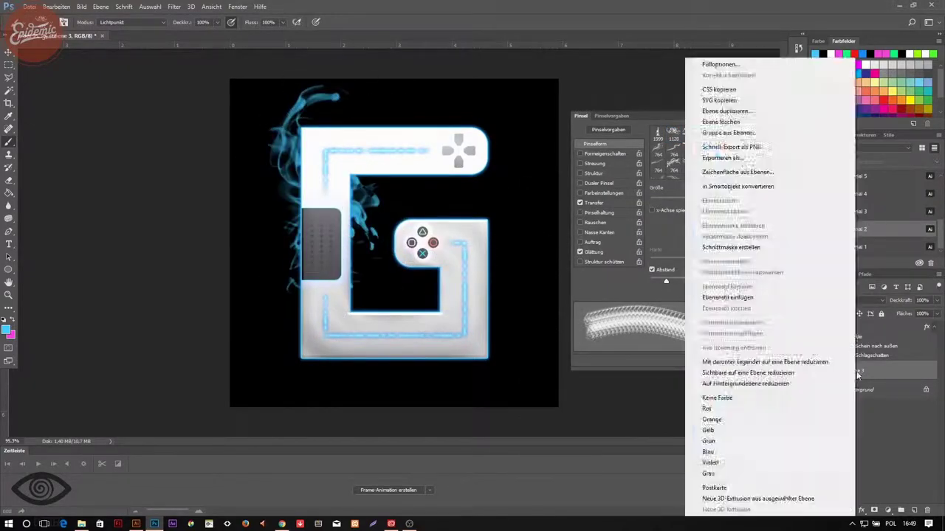
left_click(739, 63)
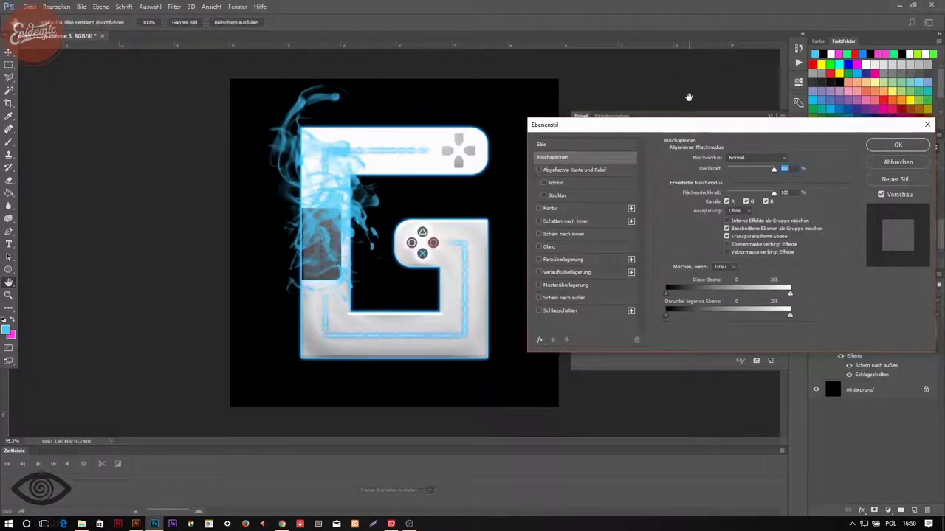
left_click(550, 246)
left_click(557, 234)
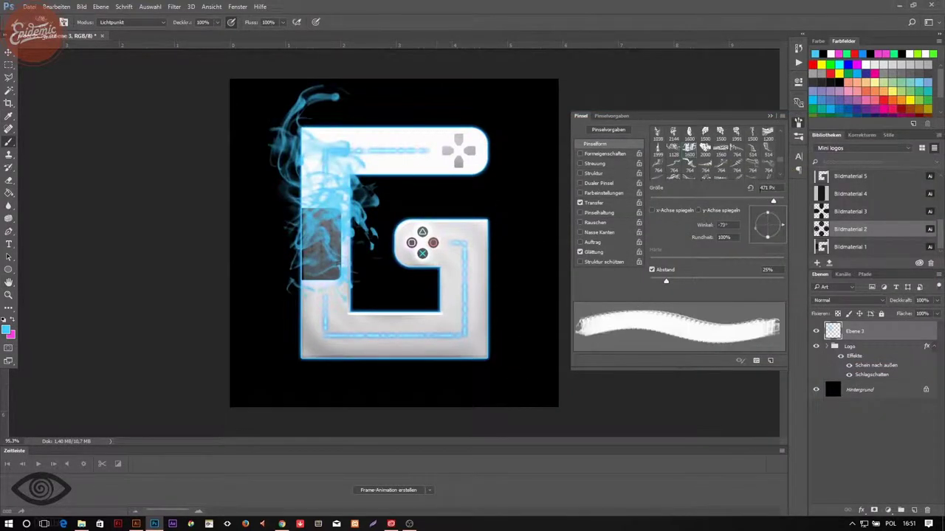
Step: Stamp blue smoke and large shattered-glass shards around the G's top-left
left_click(673, 144)
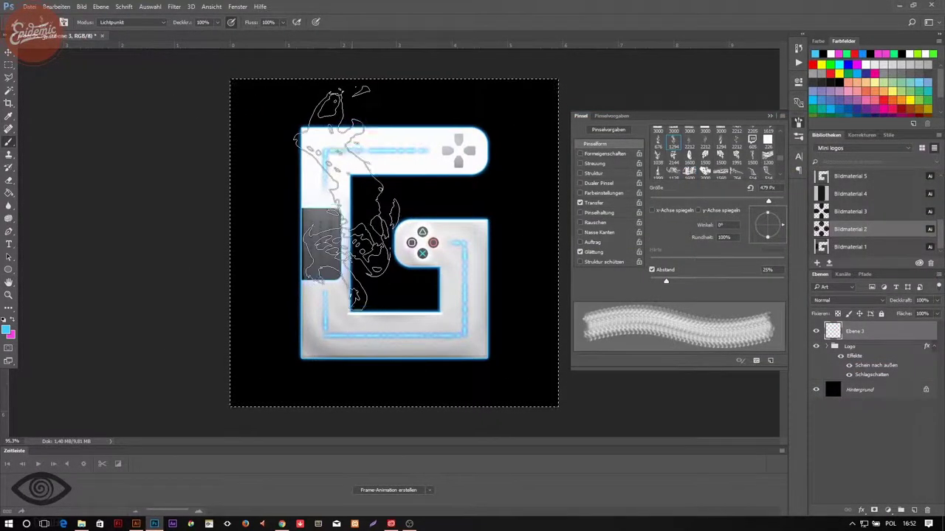
left_click(336, 196)
left_click(720, 140)
left_click(751, 137)
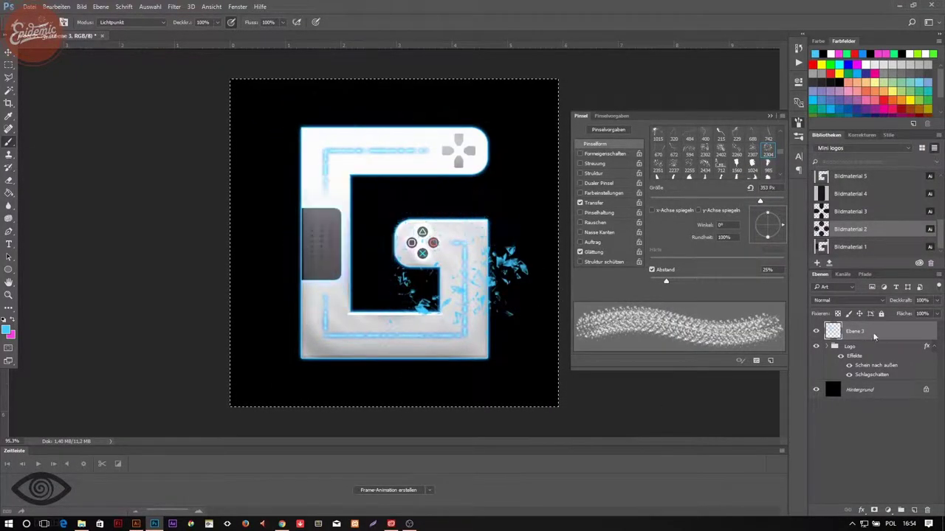
left_click(327, 157)
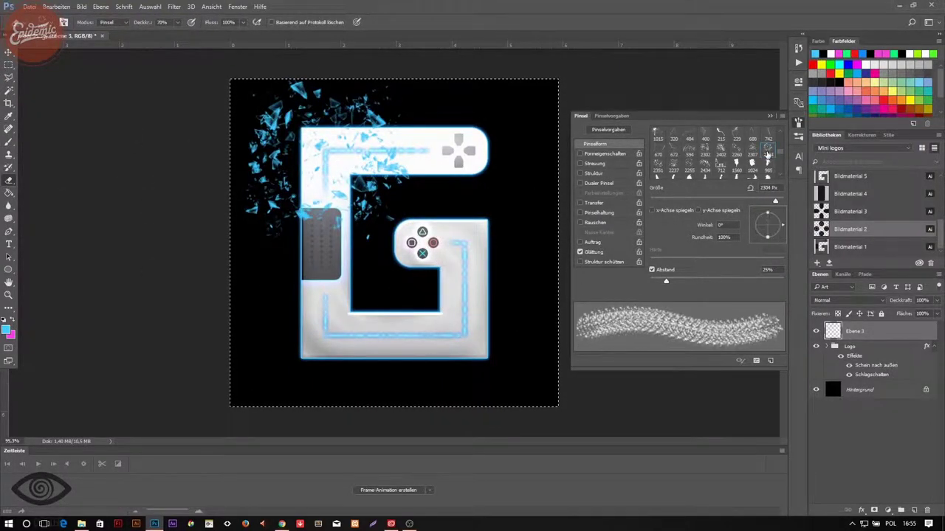
Step: Duplicate the Logo group as Logo Kopie
right_click(852, 346)
left_click(818, 47)
key("Return")
right_click(859, 350)
Step: Merge Logo Kopie and erase shard-shaped gaps into the G's top-left corner
left_click(824, 247)
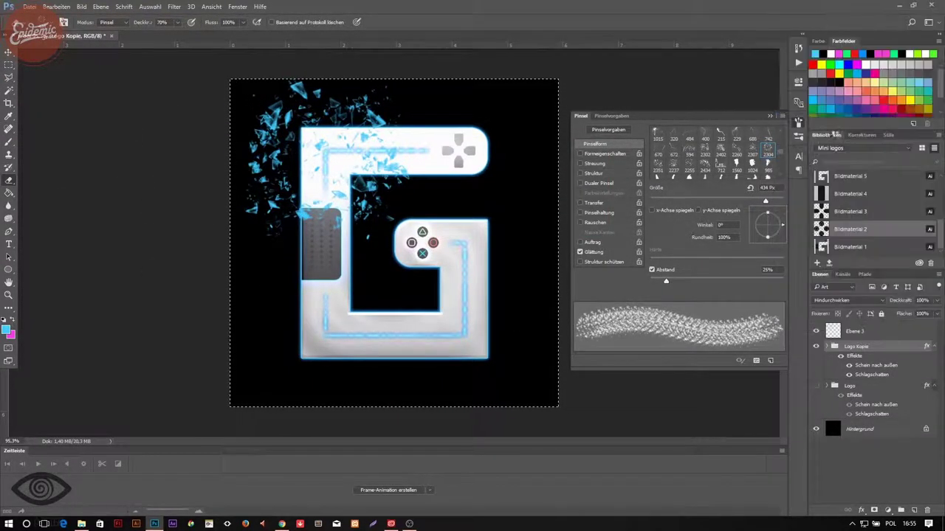
left_click(328, 157)
scroll(328, 158, "up", 4)
key("l")
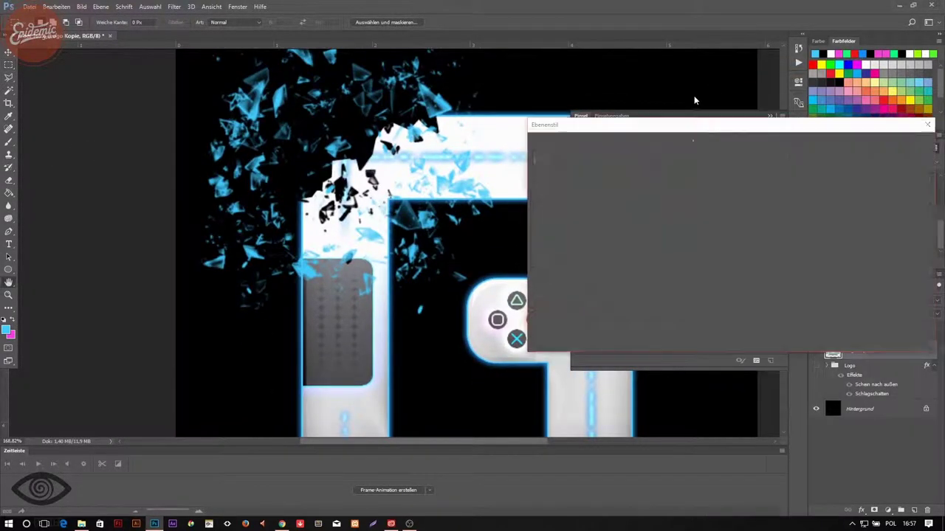
Step: Give the shard layer a blue inner glow with adjusted opacity
double_click(886, 331)
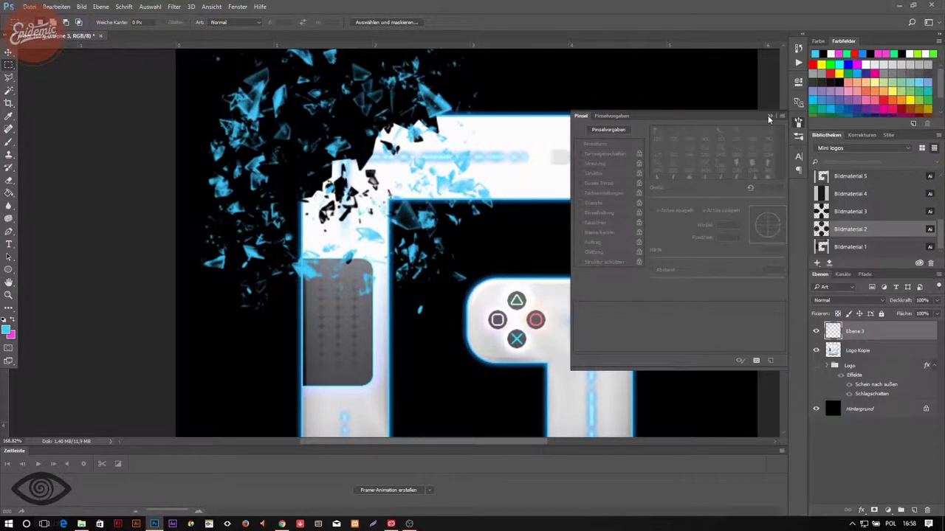
left_click(548, 316)
left_click(668, 209)
key("Escape")
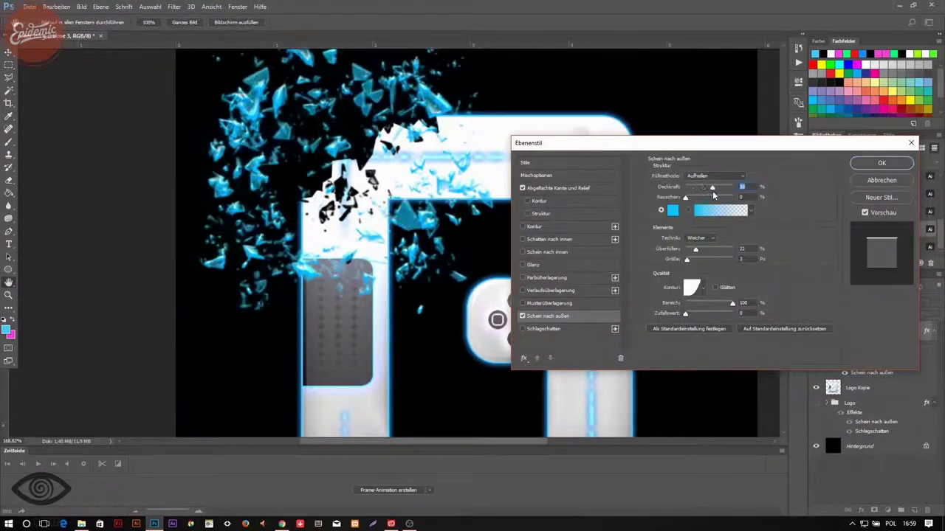
left_click(543, 329)
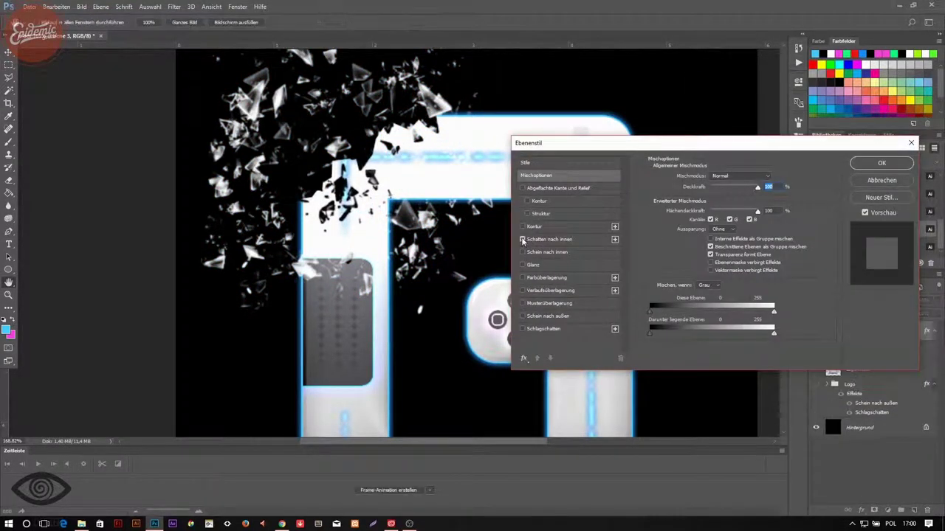
left_click(772, 151)
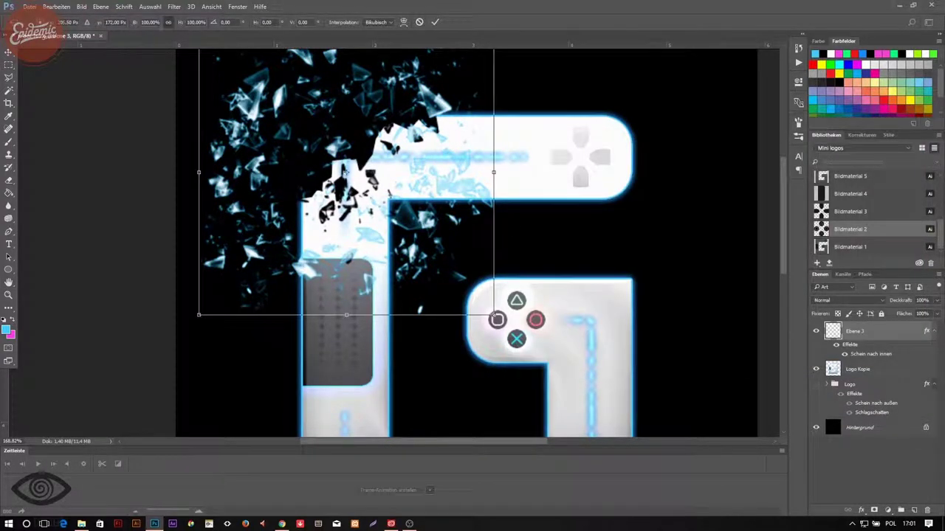
scroll(389, 129, "up", 2)
key("l")
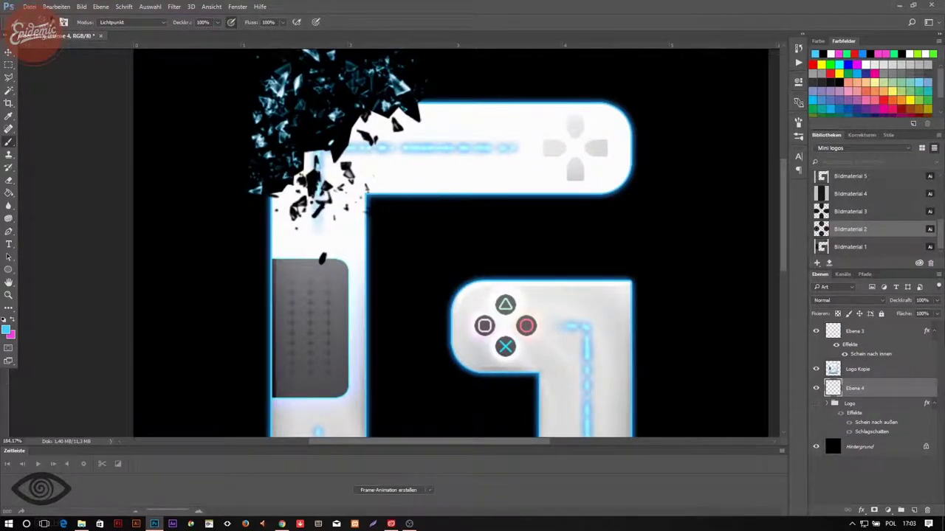
Step: Paint white particles around the shards and move that layer above Logo Kopie
left_click(52, 22)
left_click(103, 133)
left_click_drag(325, 148, 355, 185)
left_click_drag(295, 192, 398, 177)
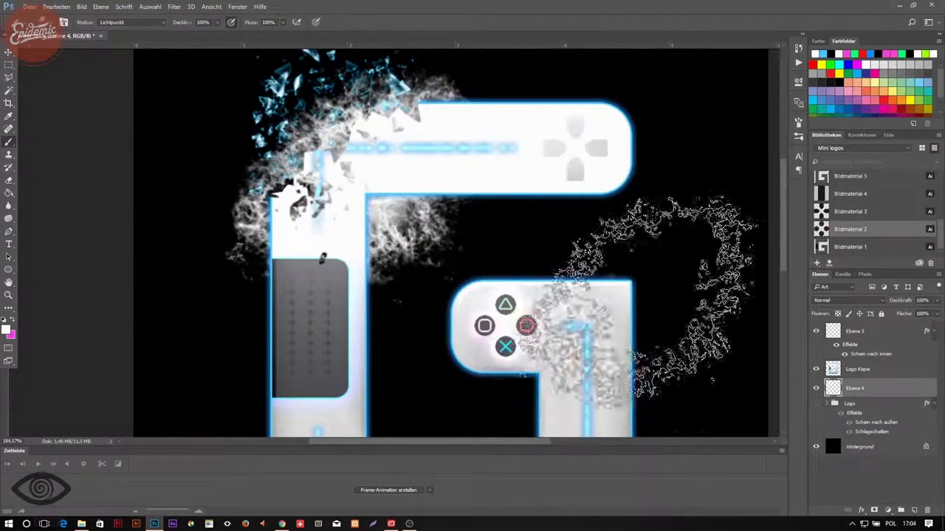
left_click_drag(857, 388, 875, 372)
Step: Apply Dynamik and Kanalmixer adjustments to the particle layer
left_click(81, 7)
left_click(238, 65)
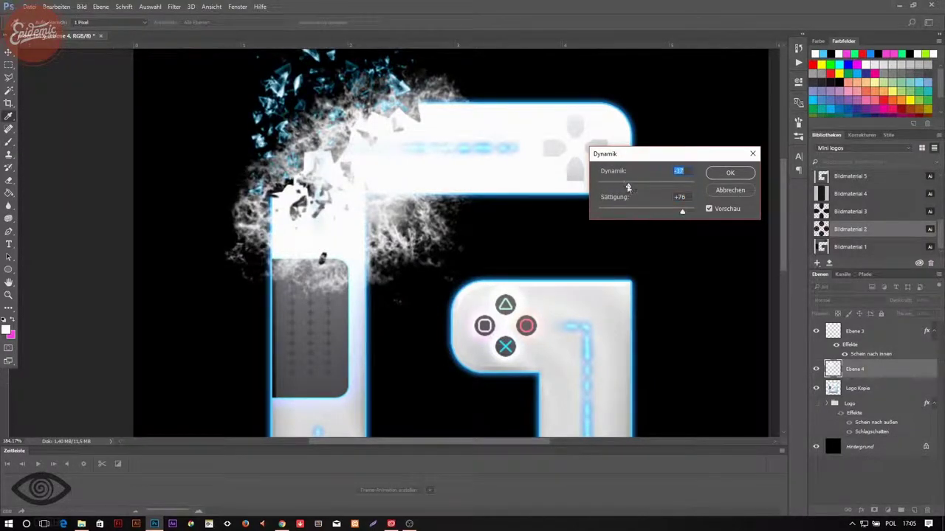
left_click(730, 173)
left_click(81, 7)
left_click(237, 107)
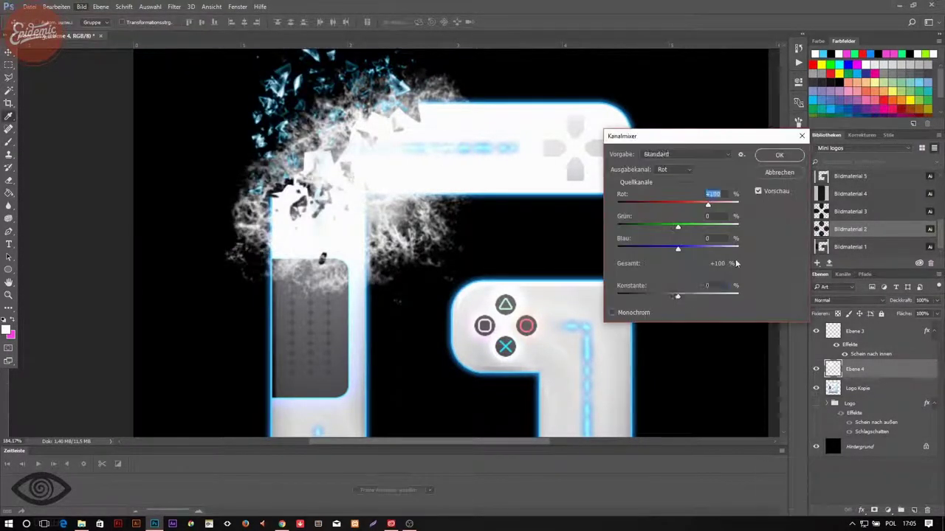
key("Escape")
Step: Brighten the particles with Tonwertkorrektur and start transforming the copied particle layer
key("ctrl+l")
left_click_drag(810, 271, 787, 273)
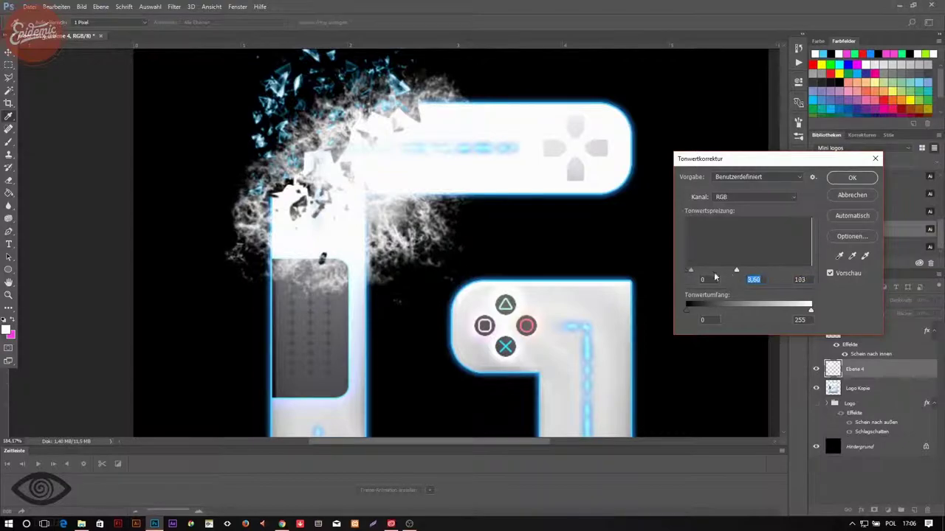
key("Return")
right_click(707, 276)
left_click(746, 169)
right_click(680, 276)
Step: Shrink the Ebene 4 Kopie particle burst to about 66% on the G's top-left corner
left_click(723, 243)
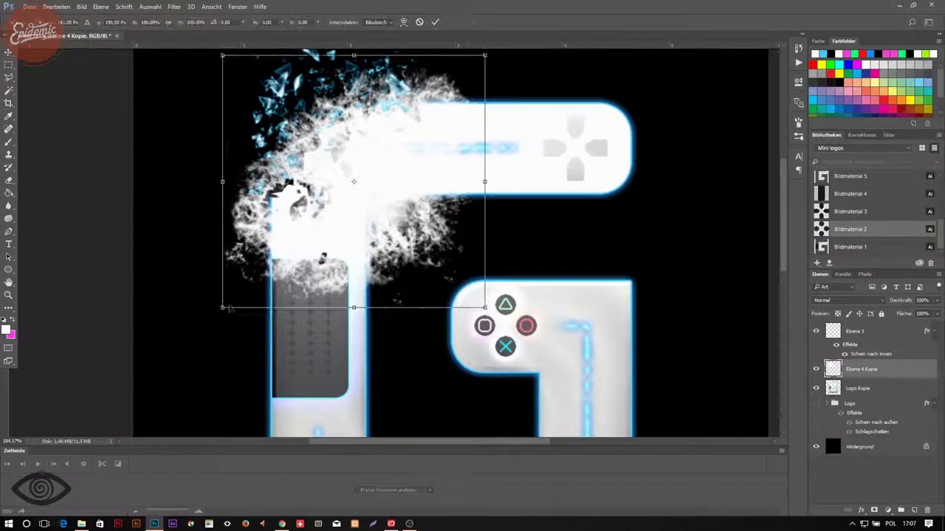
left_click_drag(222, 307, 313, 218)
left_click_drag(456, 162, 408, 188)
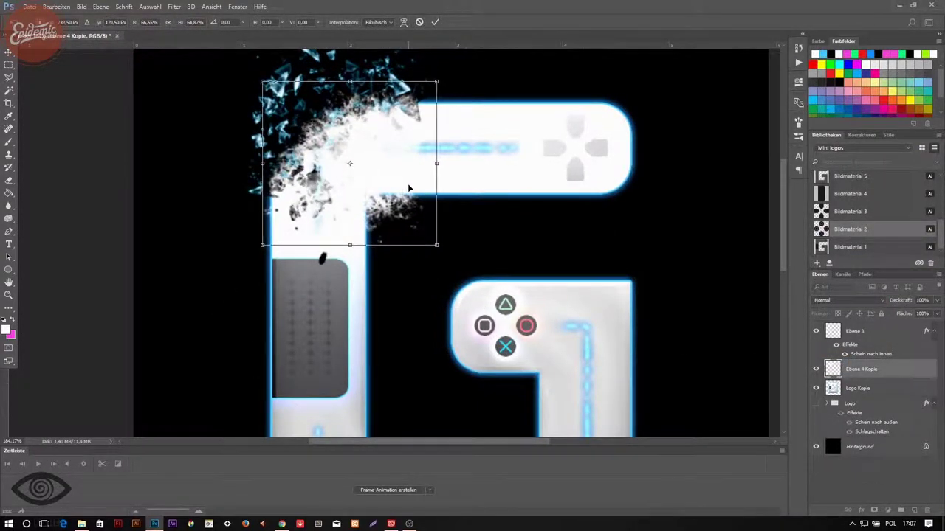
key("Return")
Step: Switch to the Eraser and change its brush tip angle in the brush settings
key("e")
left_click(37, 22)
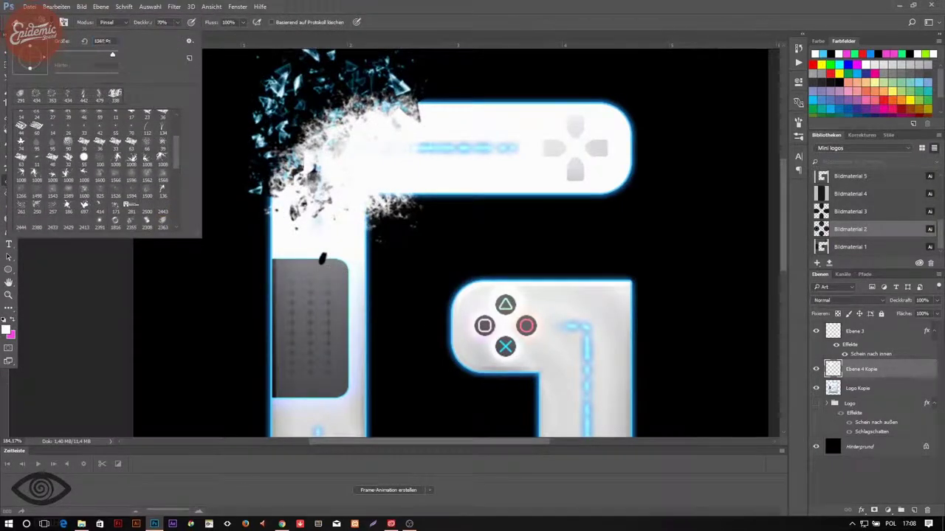
key("Return")
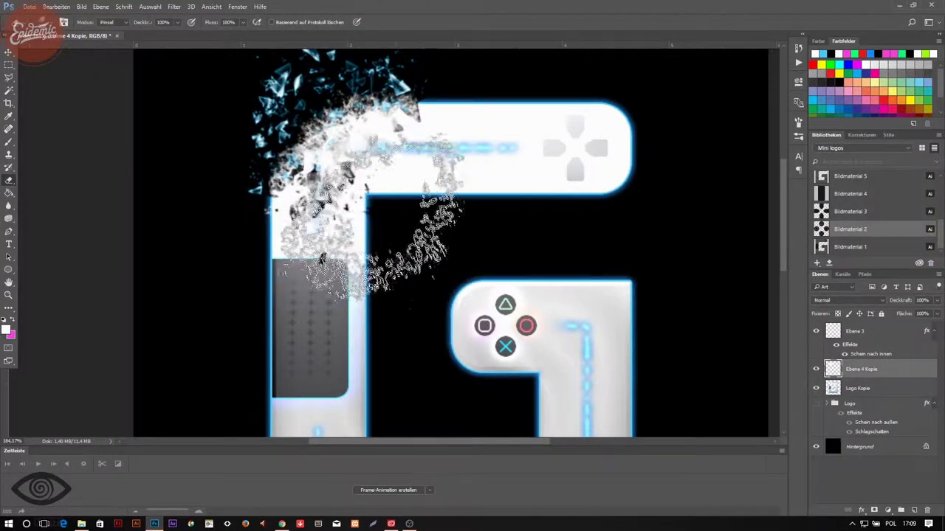
key("alt+bracketleft")
key("F5")
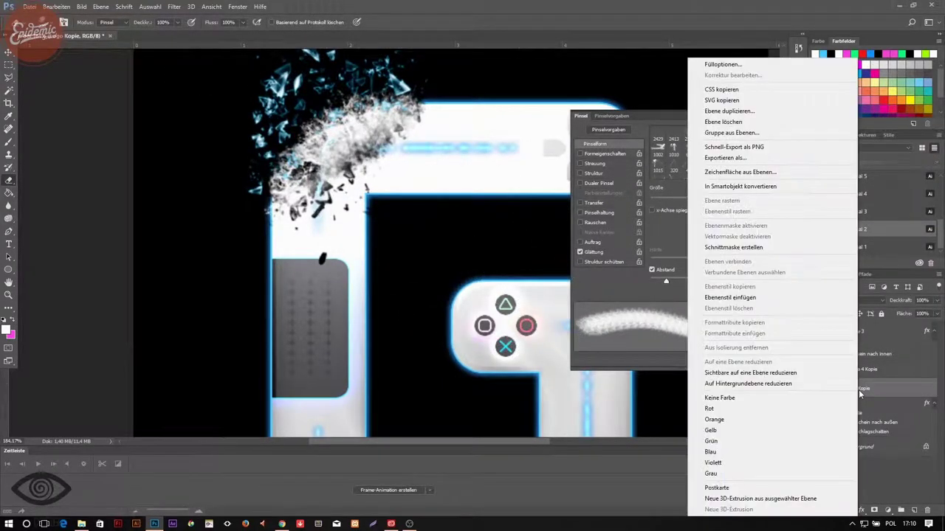
left_click(698, 211)
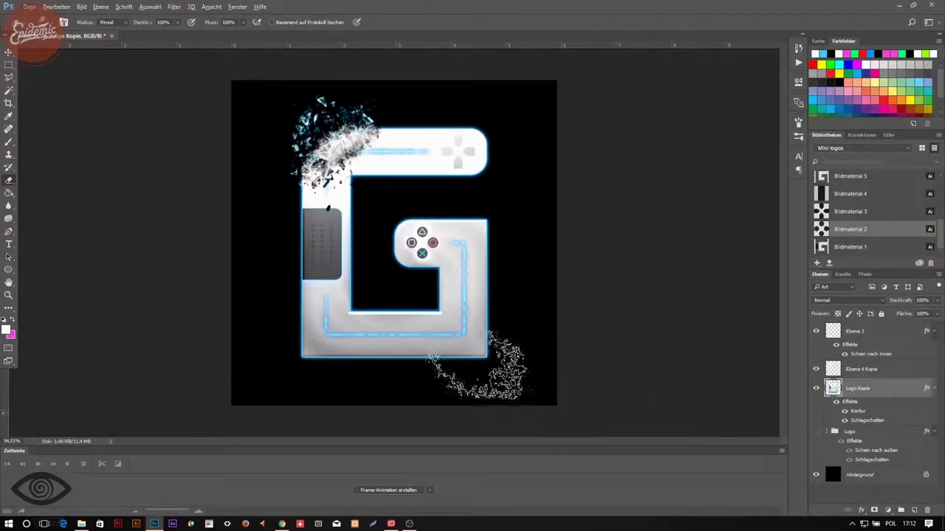
Step: Hide Ebene 3, Ebene 4 Kopie and Logo Kopie, and check the brush tip shape settings
left_click_drag(816, 330, 816, 387)
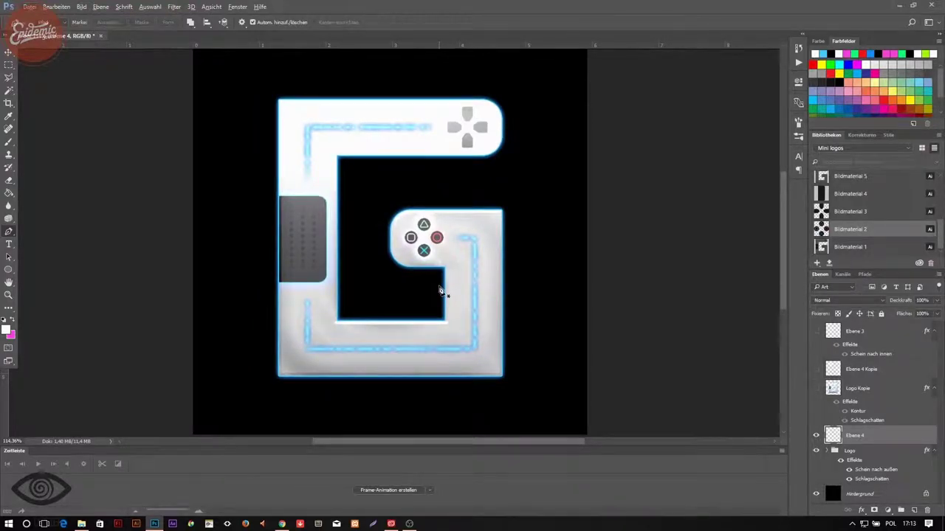
scroll(420, 295, "up", 2)
key("F5")
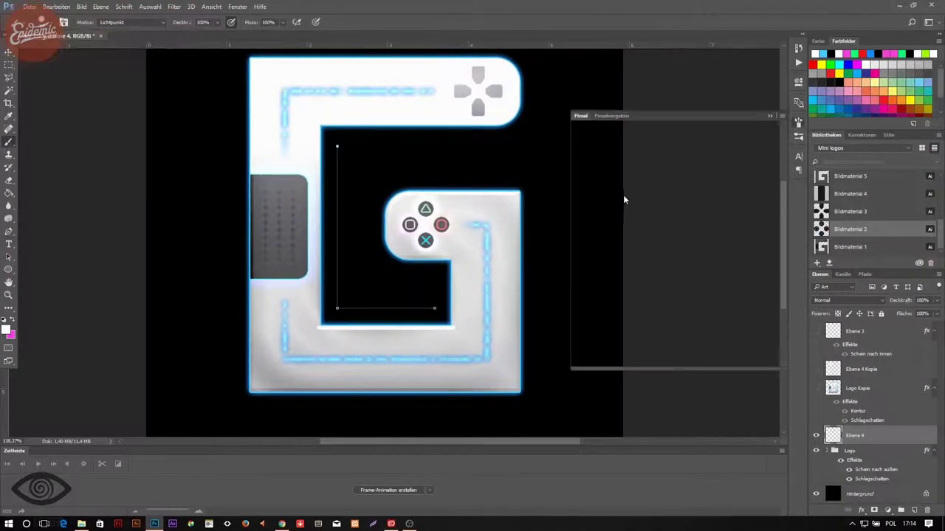
scroll(713, 249, "down", 1)
left_click(595, 143)
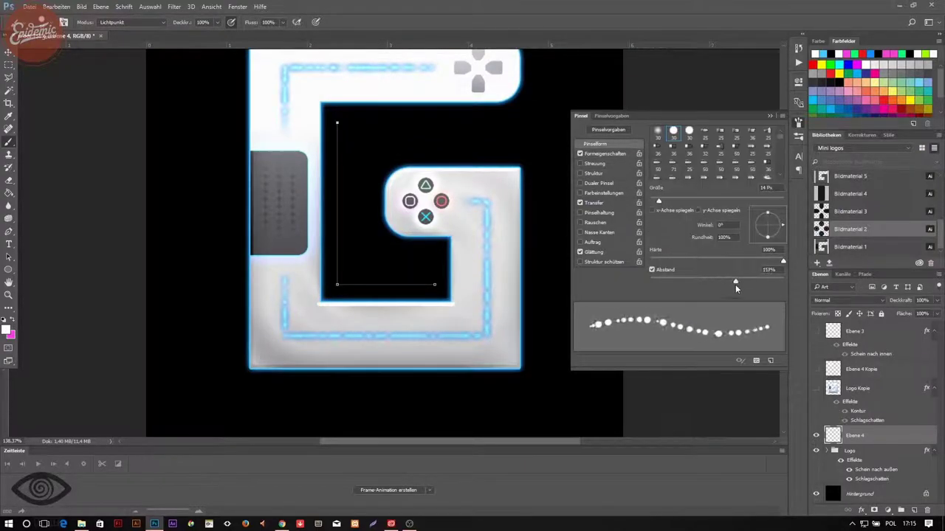
key("F5")
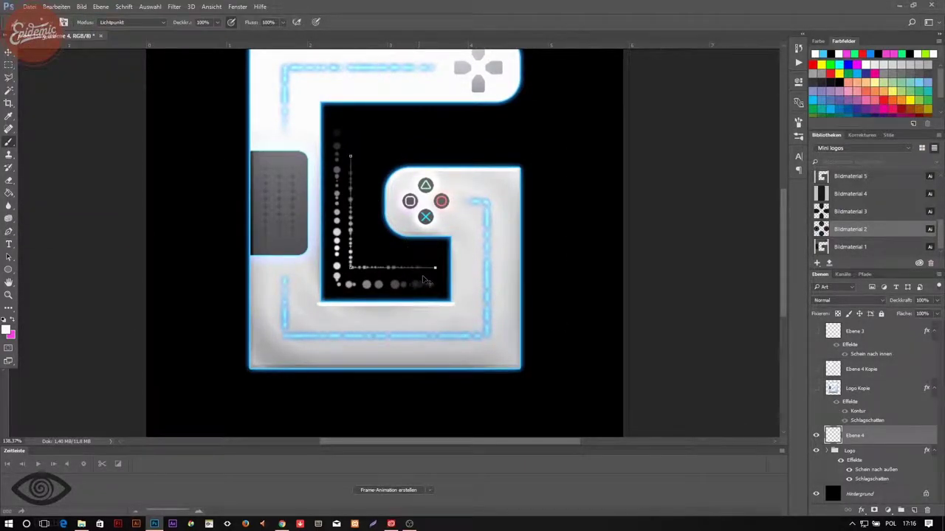
Step: Stroke the L-shaped Pen path with the spaced dot brush
key("p")
key("ctrl+0")
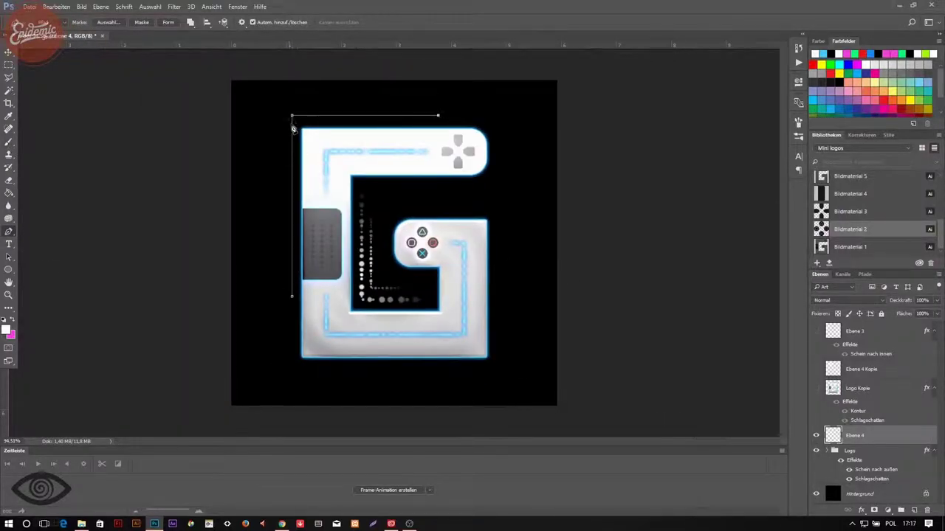
key("b")
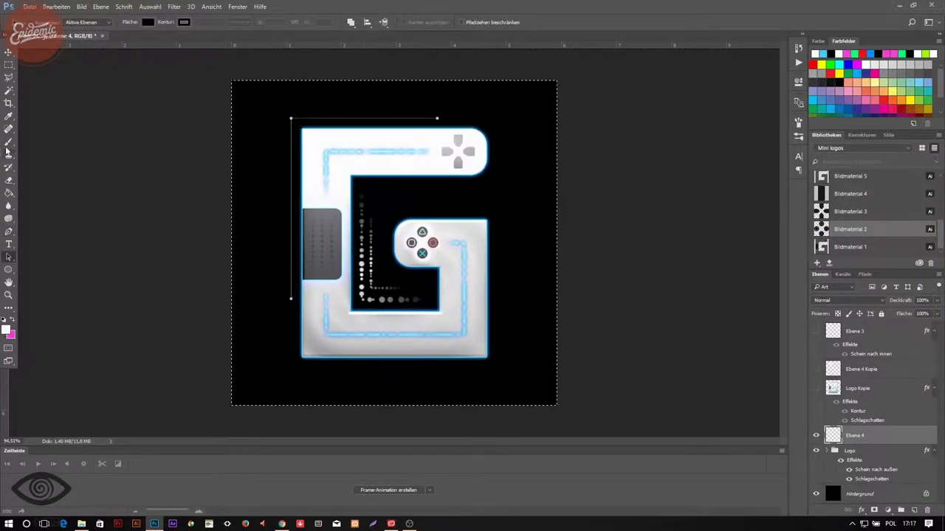
right_click(142, 338)
key("Escape")
key("Return")
Step: Move the path to the G's top-left edge and stroke it with dots again
key("p")
left_click_drag(292, 303, 282, 282)
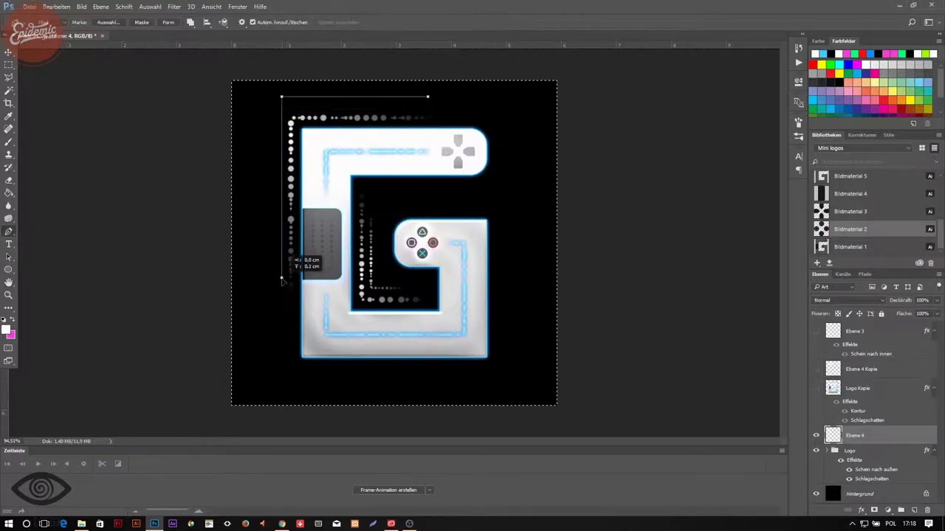
key("b")
right_click(159, 212)
key("Escape")
key("Return")
Step: Stroke the path with dots beside the G's right side, then add a new layer
key("p")
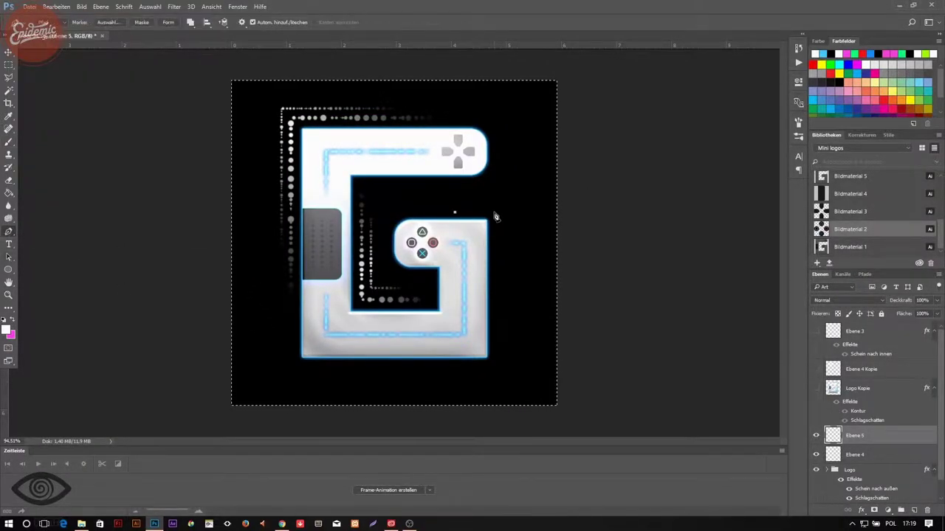
left_click_drag(499, 215, 492, 220)
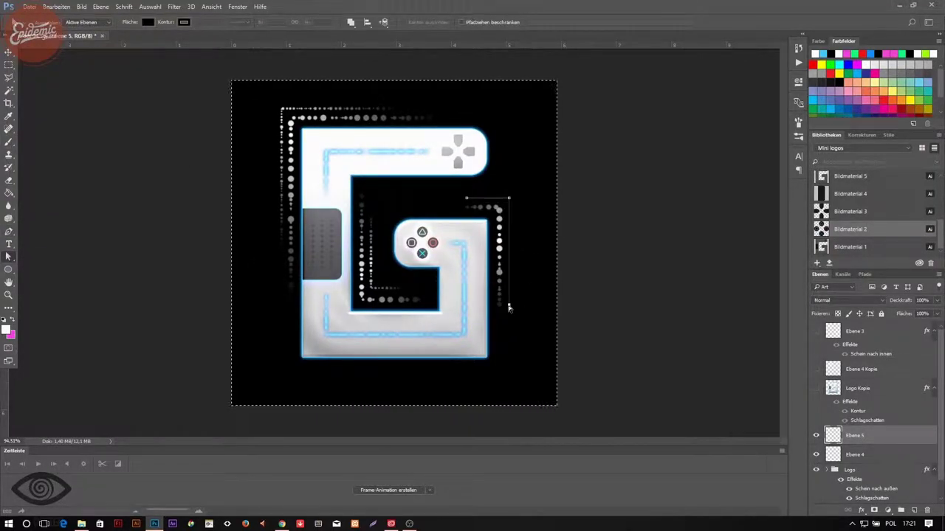
key("b")
left_click(54, 22)
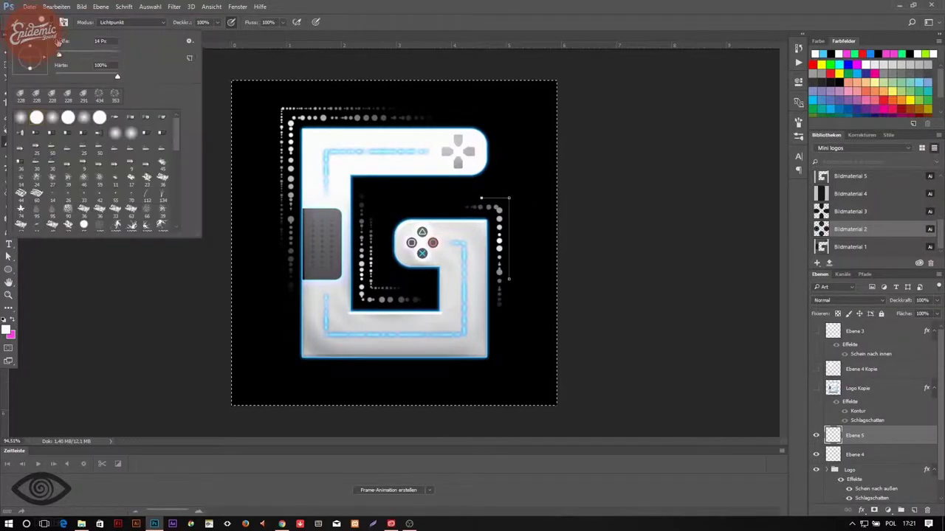
left_click(184, 283)
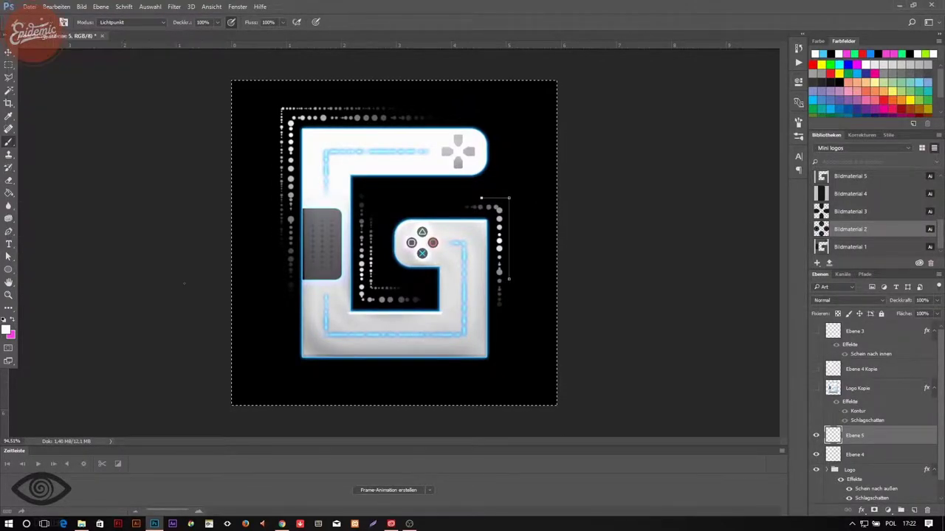
key("b")
key("Return")
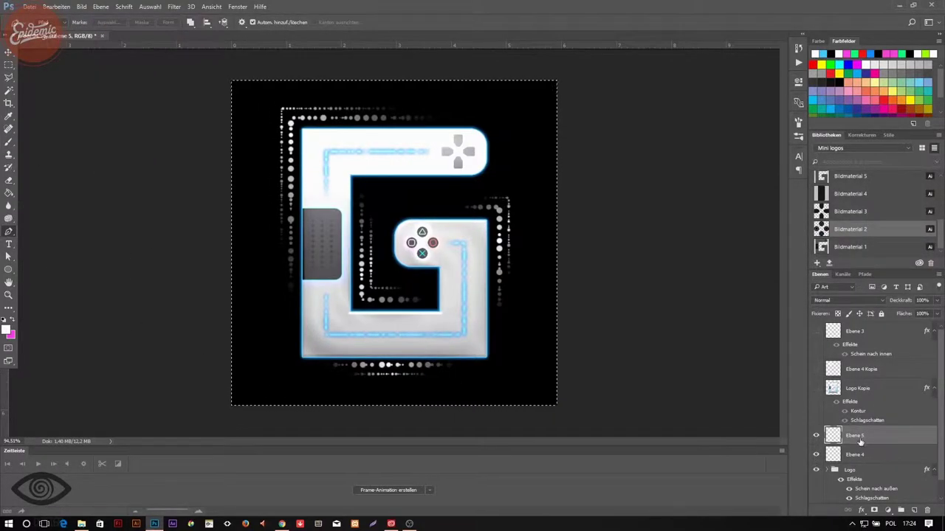
key("ctrl+shift+alt+n")
Step: Paint blue over the dots below the G on clipped layer Ebene 6
key("b")
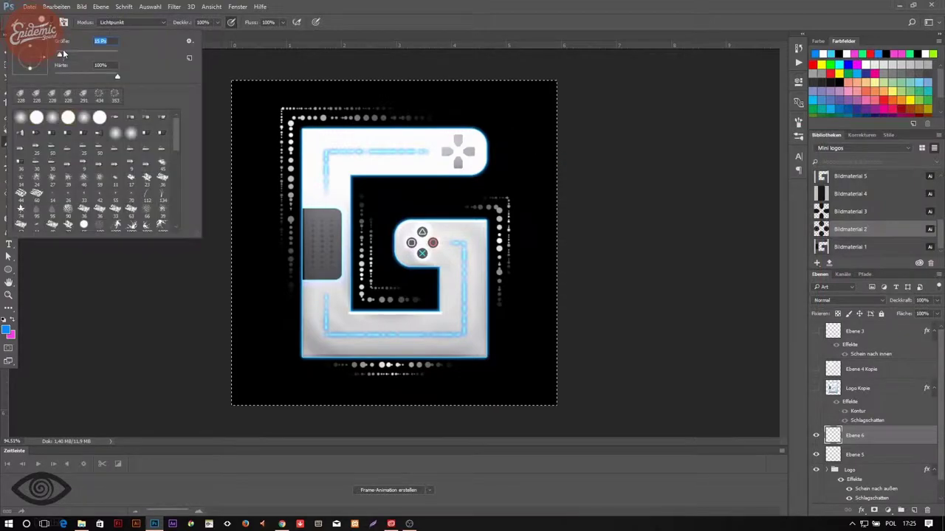
left_click_drag(319, 364, 476, 364)
right_click(850, 435)
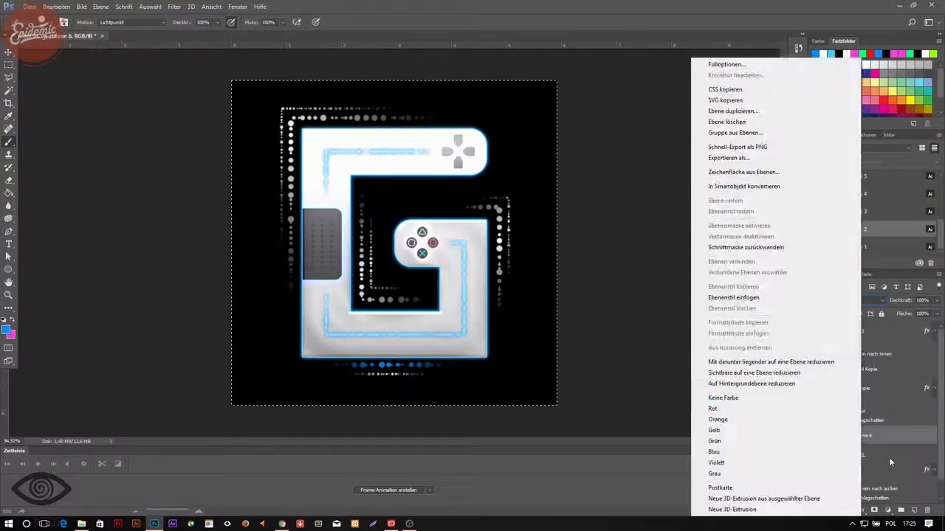
double_click(883, 455)
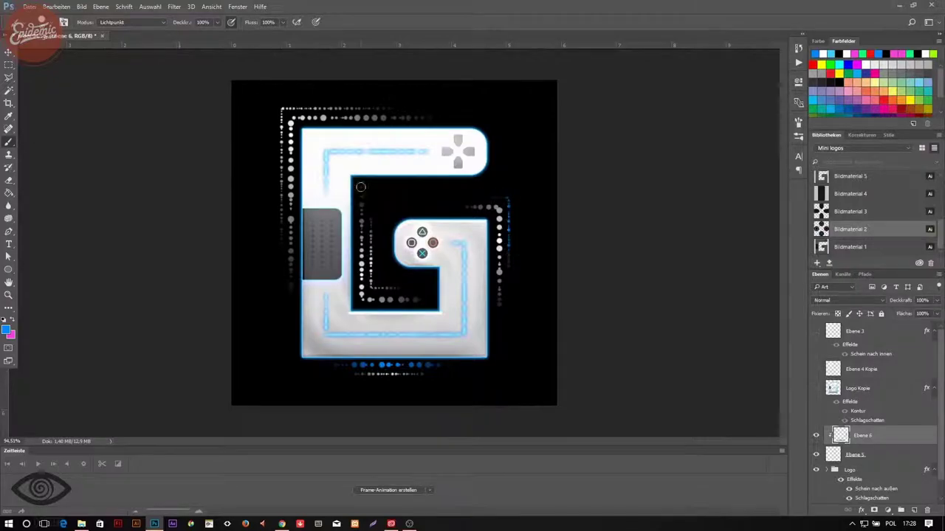
Step: Duplicate Ebene 5 and apply a Box-Weichzeichnung blur to the copy
left_click(877, 455)
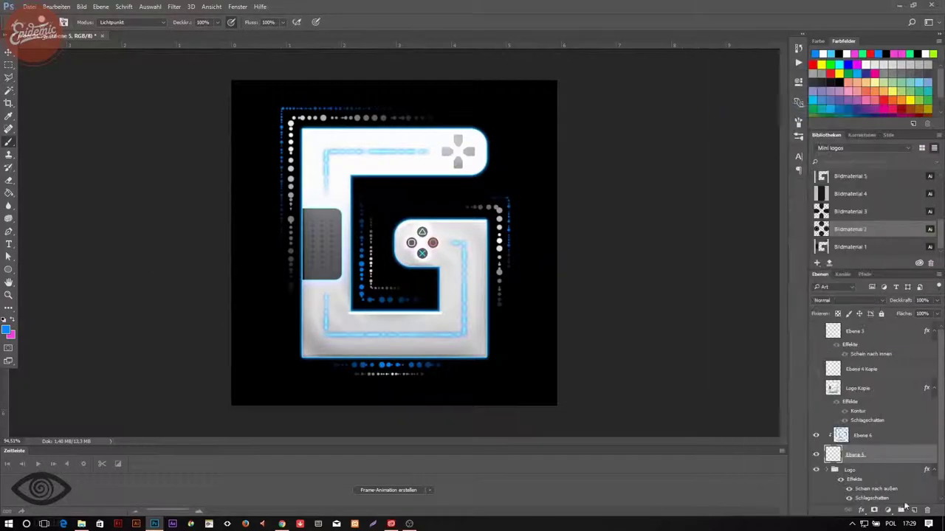
key("ctrl+j")
left_click(888, 472)
left_click(174, 6)
left_click(124, 255)
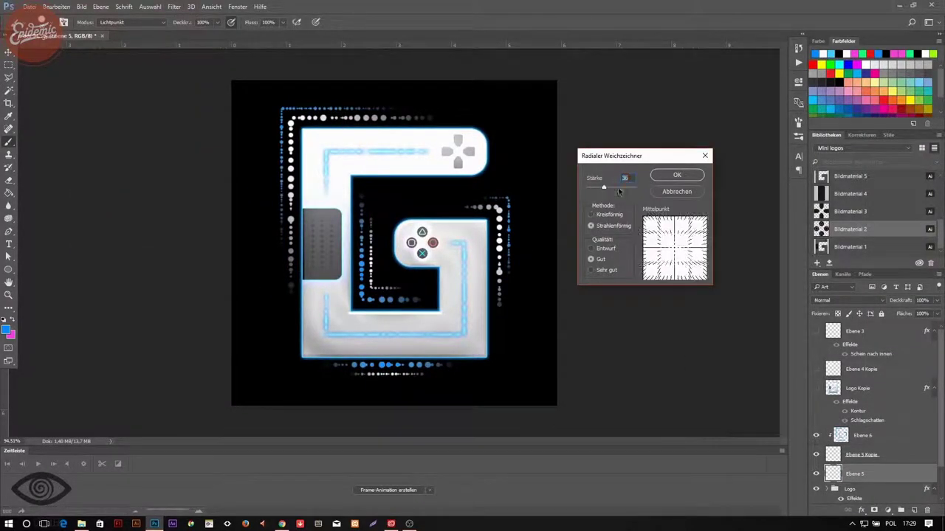
left_click(122, 215)
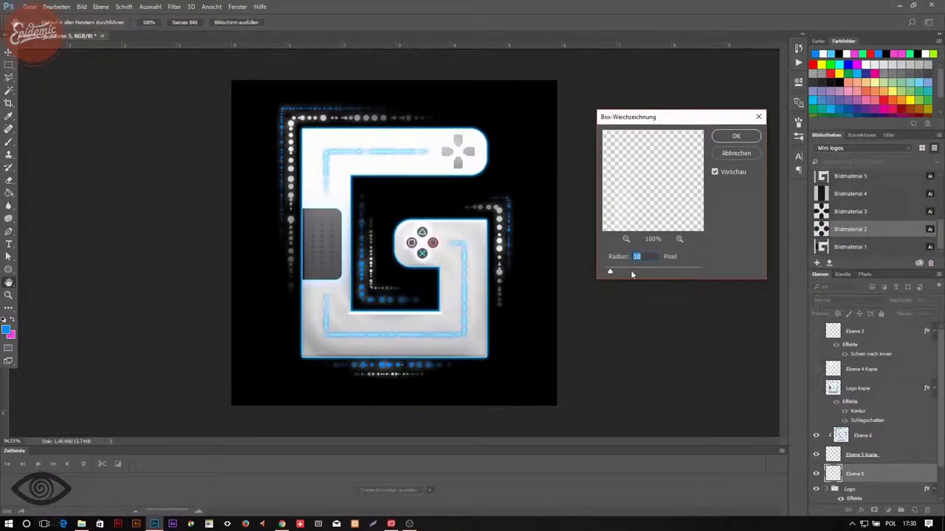
left_click(736, 135)
Step: Duplicate the blurred dots, blend them to brighten the glow, and paint a white dotted stroke inside the G
right_click(860, 473)
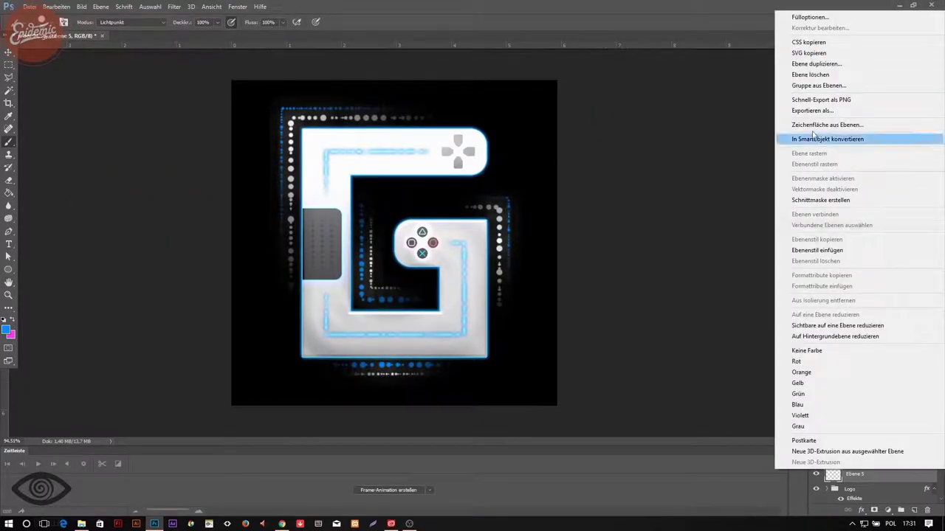
left_click(819, 84)
left_click(575, 169)
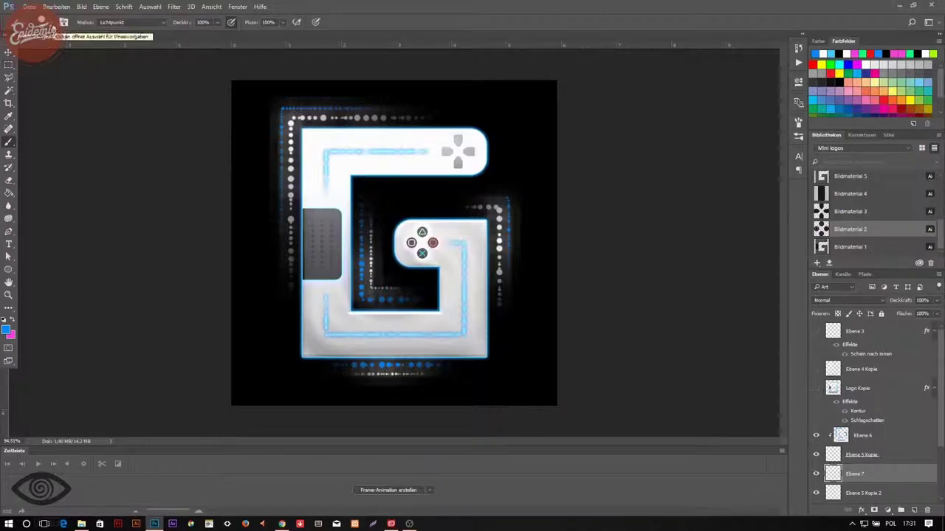
left_click(52, 24)
left_click(279, 189)
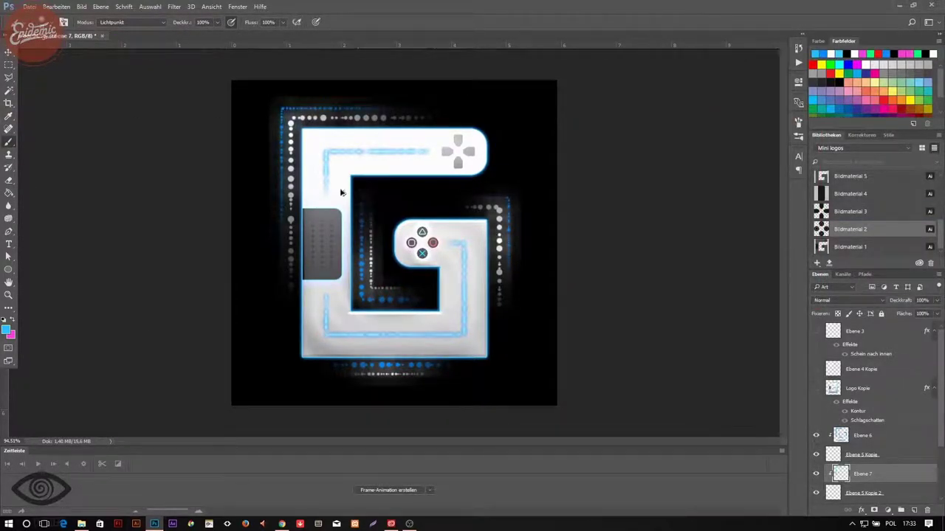
right_click(858, 476)
left_click(834, 263)
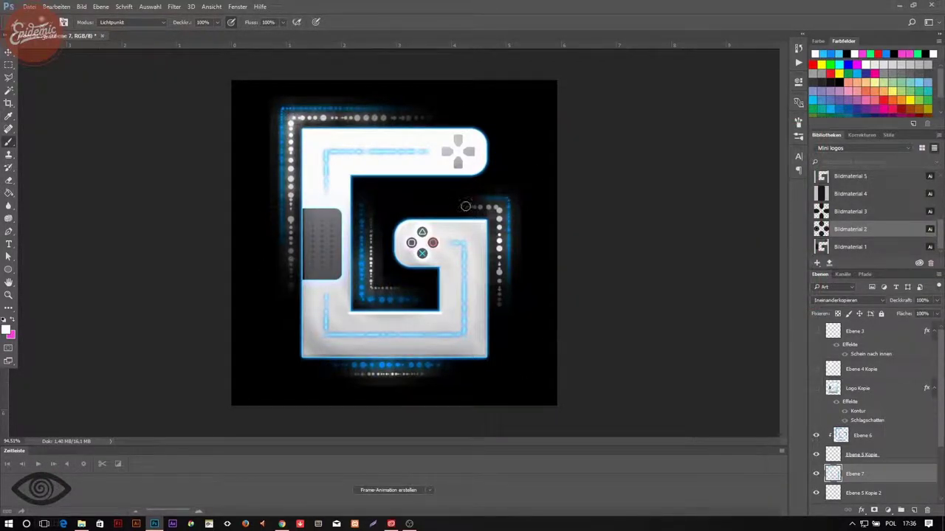
left_click_drag(373, 208, 394, 289)
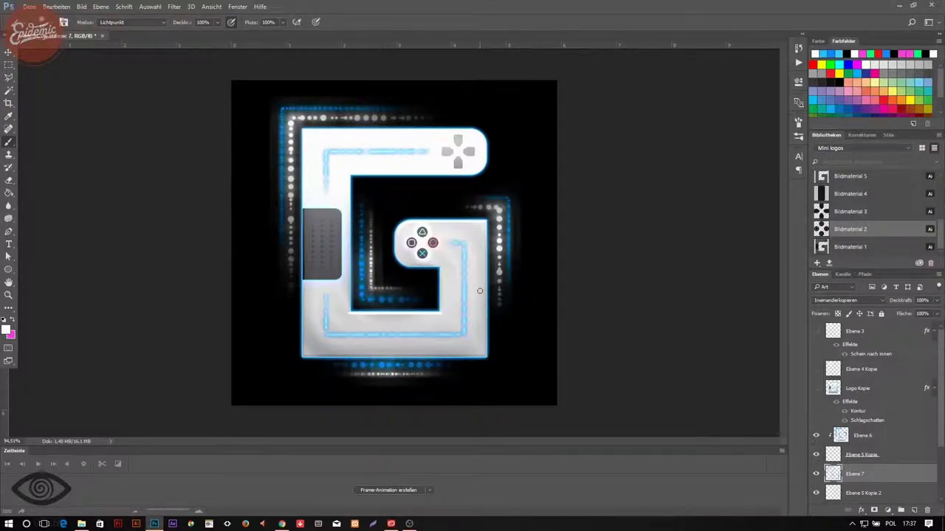
Step: Export the finished G logo as a JPEG with Save for Web
scroll(480, 291, "down", 5)
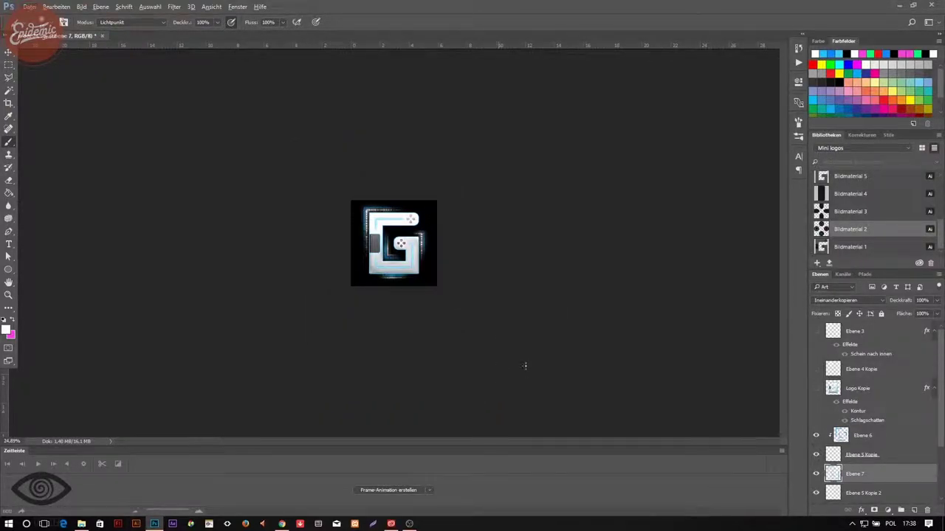
scroll(525, 365, "up", 2)
key("ctrl+shift+s")
key("Escape")
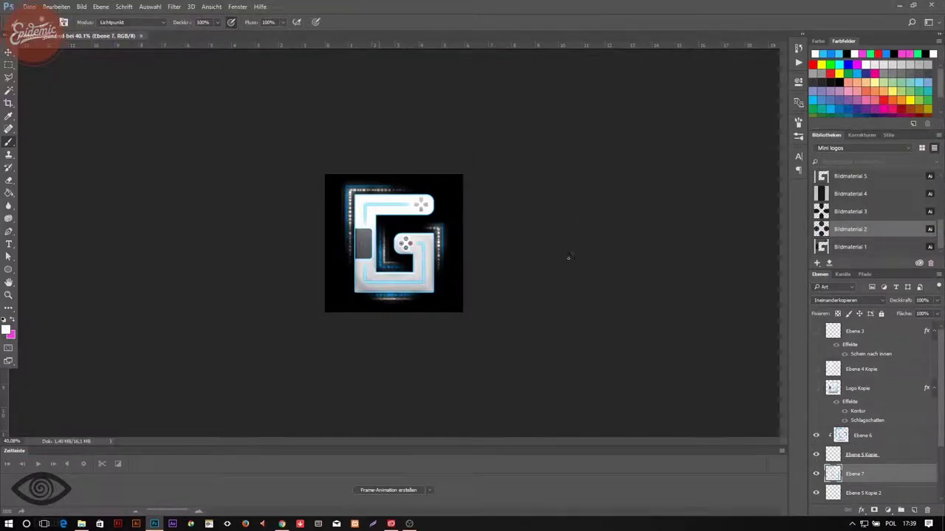
key("ctrl+alt+shift+s")
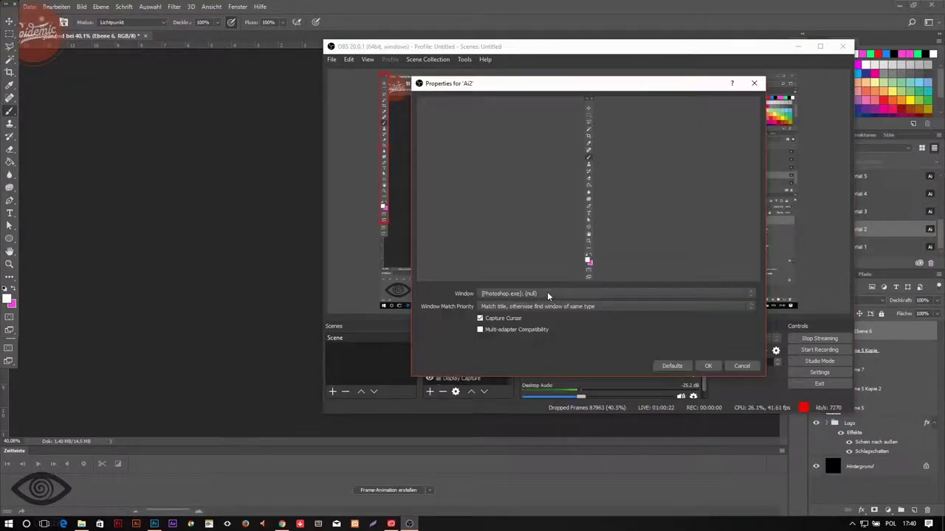
left_click(548, 294)
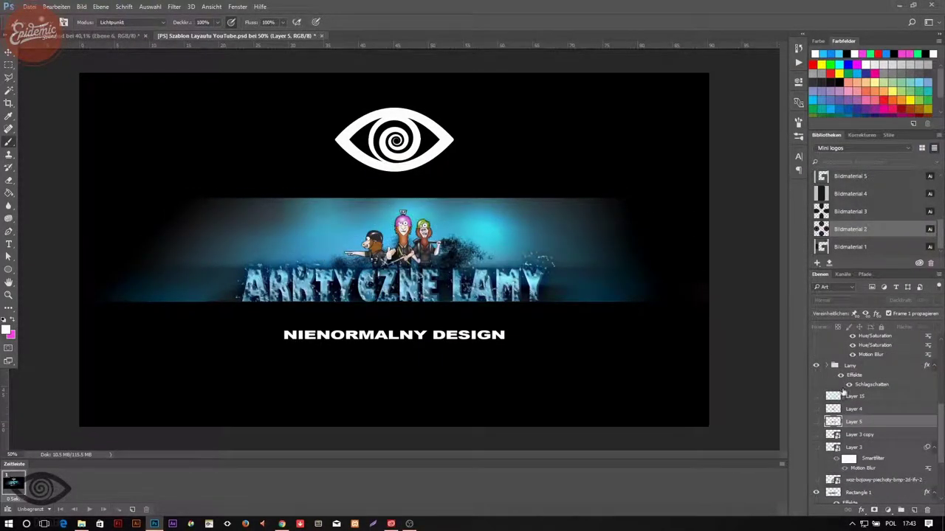
Step: Hide the old tank, character and blue banner layers and delete the Logo layer
left_click_drag(817, 434, 816, 397)
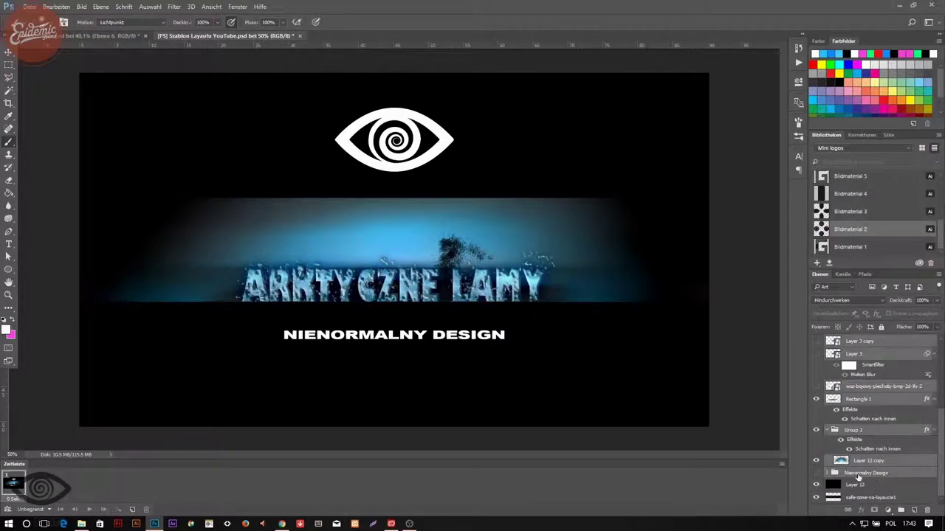
left_click(816, 391)
left_click(866, 366)
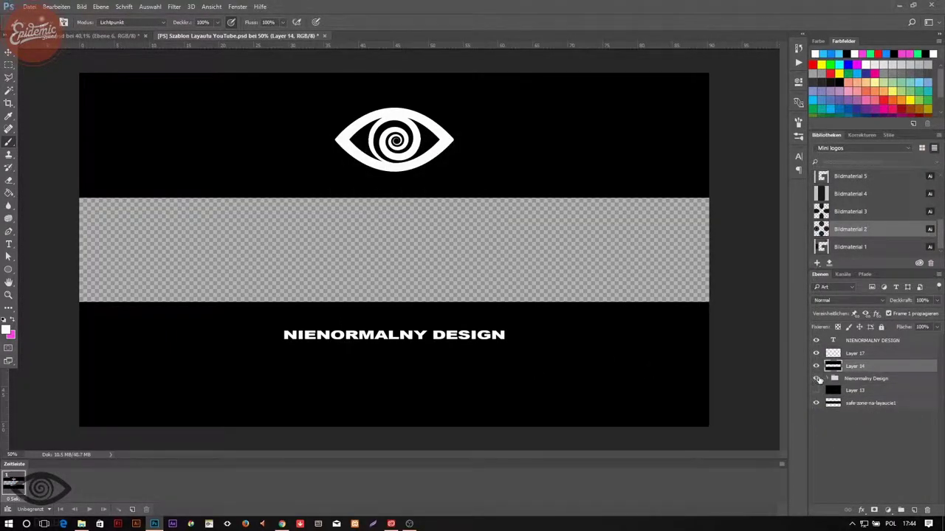
key("Delete")
Step: Create a new layer group named 'The GrooFile'
right_click(846, 455)
key("Escape")
key("ctrl+g")
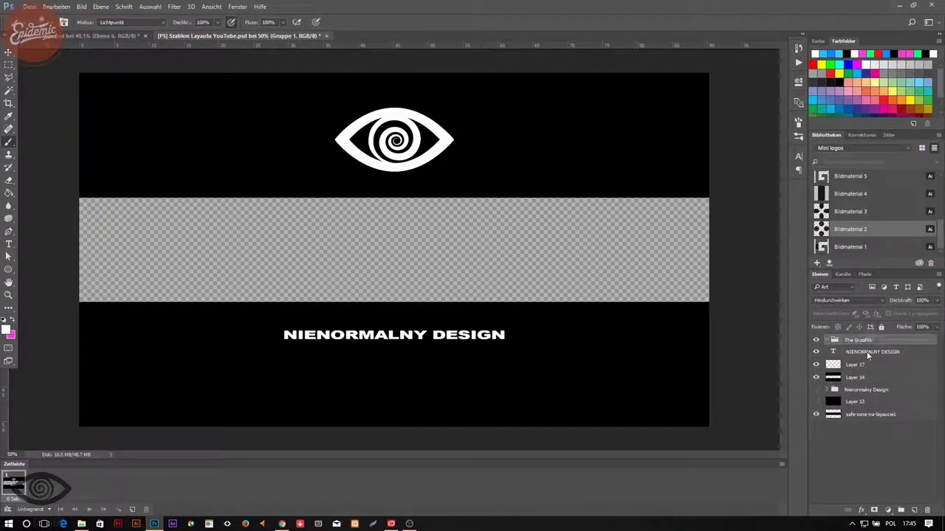
scroll(133, 280, "up", 3)
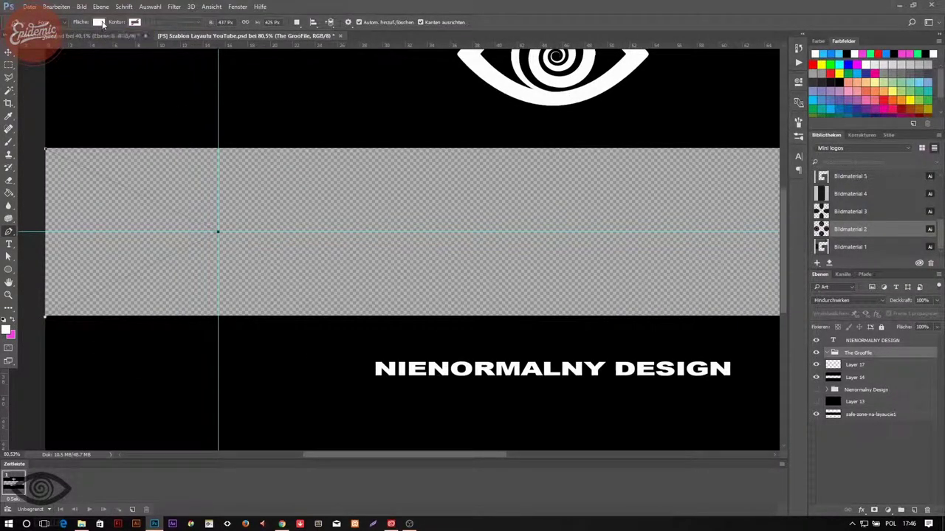
Step: Draw an arrow-shaped polygon at the band's left end with the Pen tool
left_click_drag(46, 323, 51, 197)
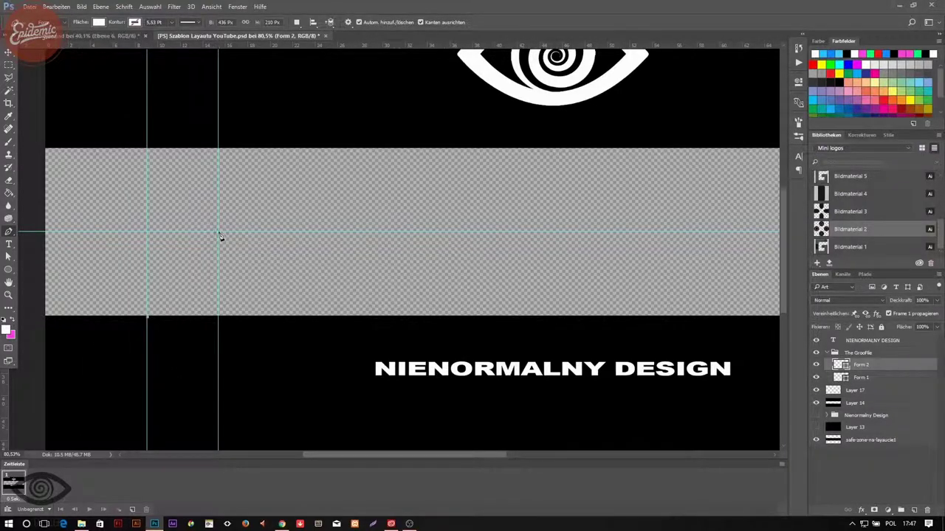
left_click(220, 234)
left_click(148, 316)
left_click(46, 316)
left_click(46, 147)
left_click(147, 148)
left_click(98, 22)
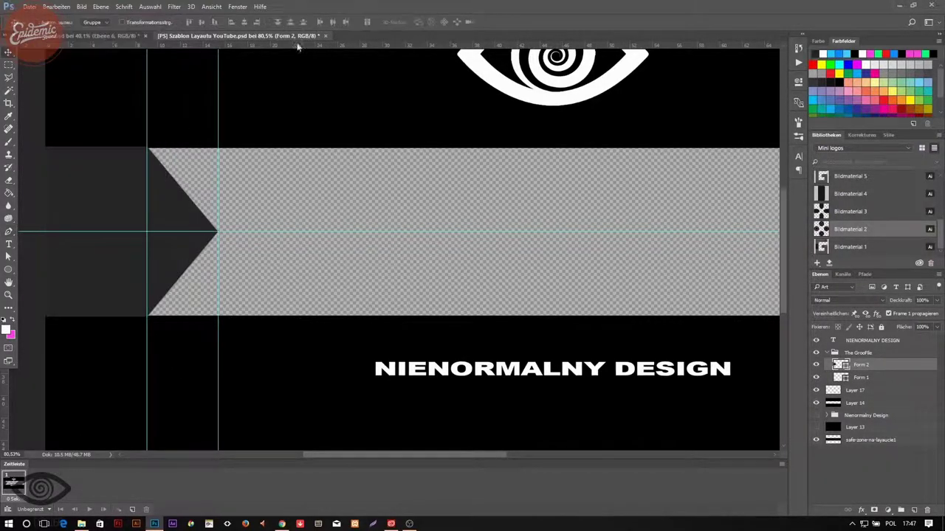
Step: Duplicate the arrow with varied grey fills and group the copies as 'Left panel'
right_click(860, 365)
key("Escape")
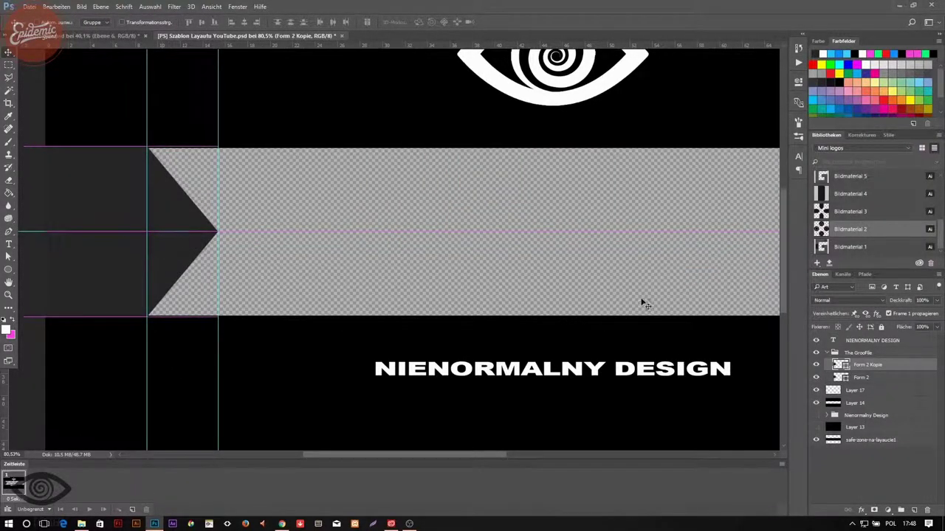
left_click(94, 21)
left_click(111, 74)
right_click(879, 364)
key("Escape")
key("ctrl+j")
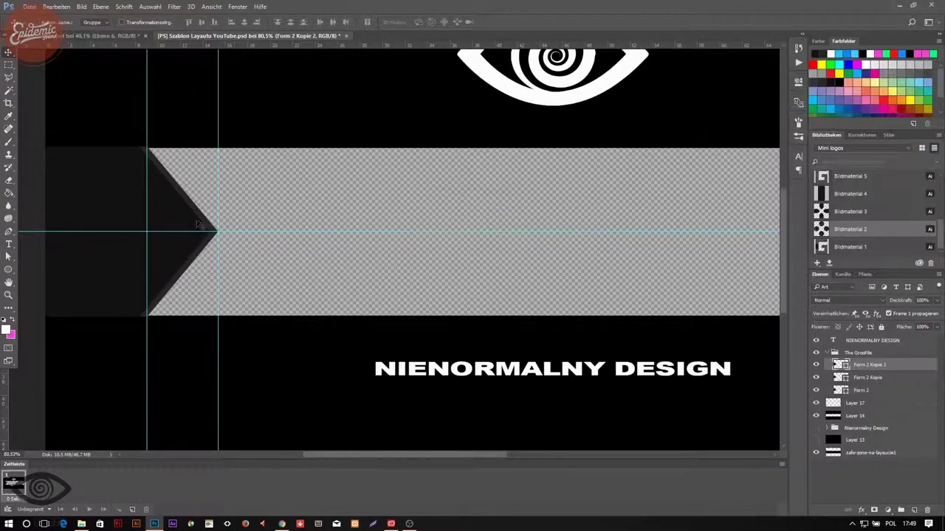
right_click(877, 364)
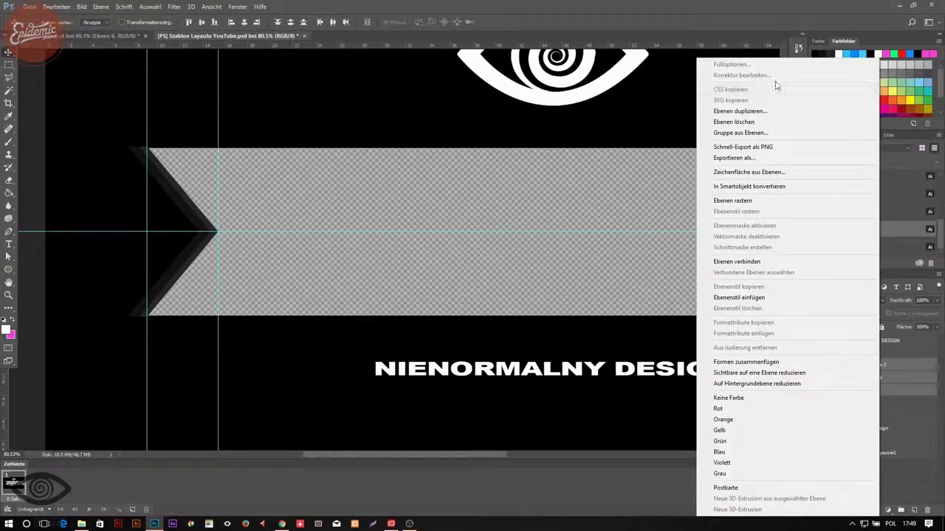
left_click(734, 122)
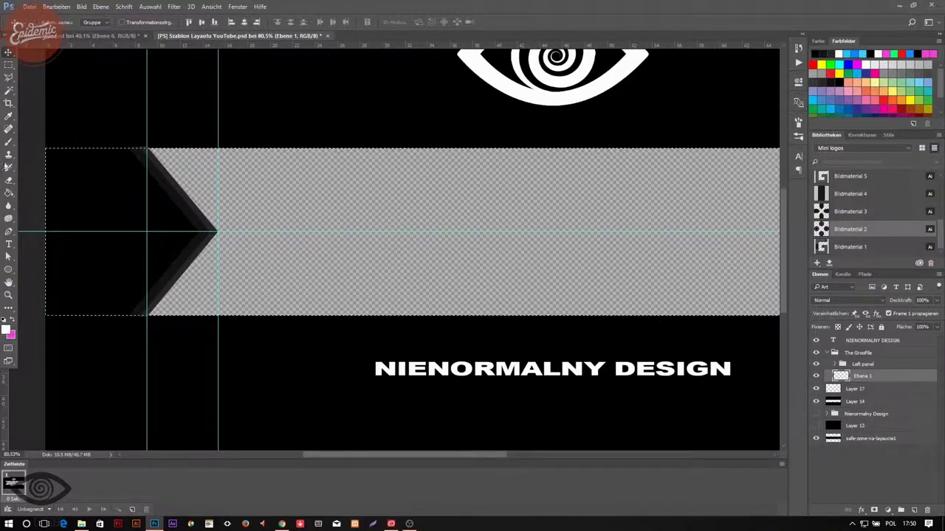
left_click(6, 330)
Step: Fill the band selection orange and add a Gradient Overlay
left_click(671, 193)
left_click(774, 150)
key("alt+BackSpace")
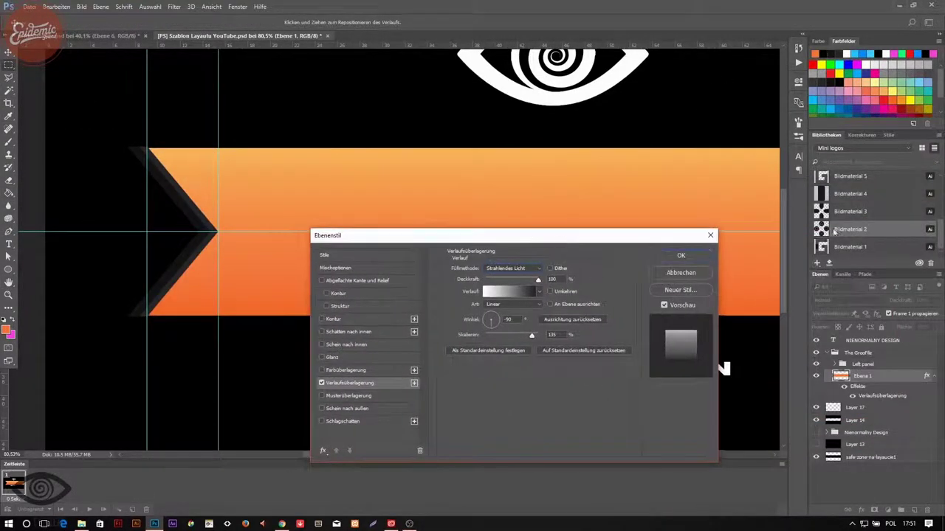
key("Return")
Step: Place Bildmaterial 3 rotated on the left and Bildmaterial 2 rotated on the right, inside The GrooFile
left_click_drag(849, 211, 267, 282)
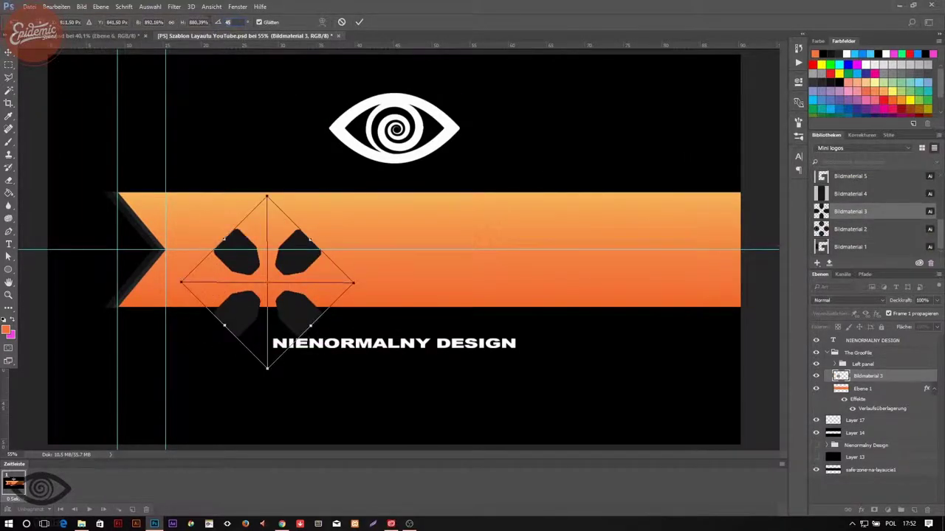
left_click_drag(217, 22, 244, 22)
key("Return")
left_click_drag(849, 229, 611, 262)
left_click_drag(217, 21, 250, 35)
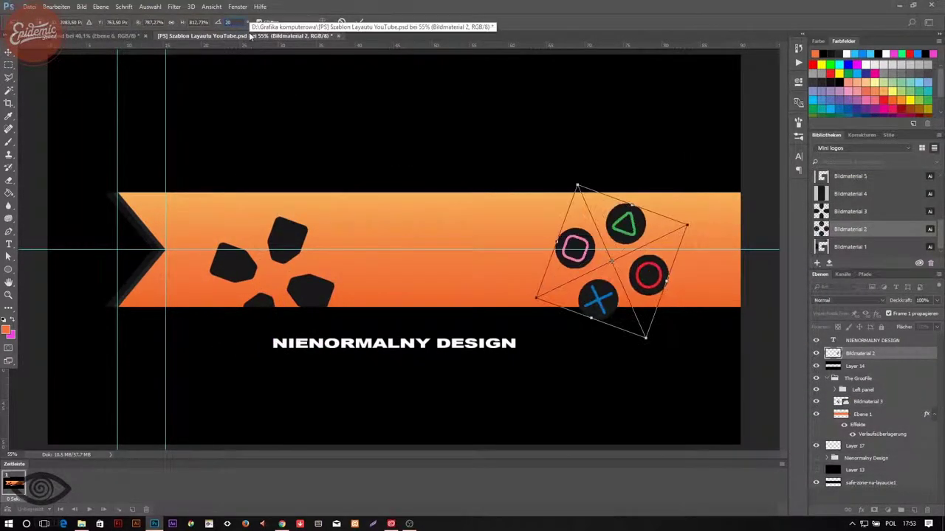
key("Return")
left_click_drag(860, 354, 872, 395)
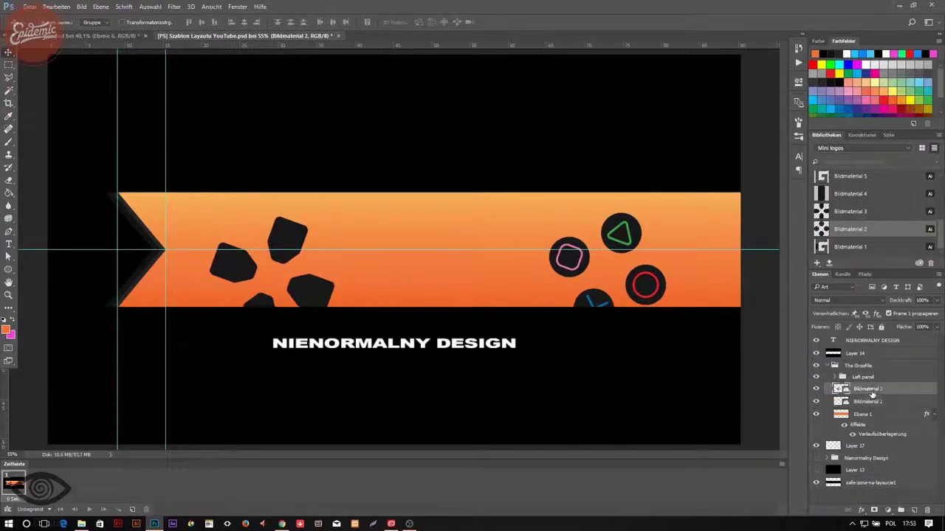
right_click(872, 395)
left_click(771, 301)
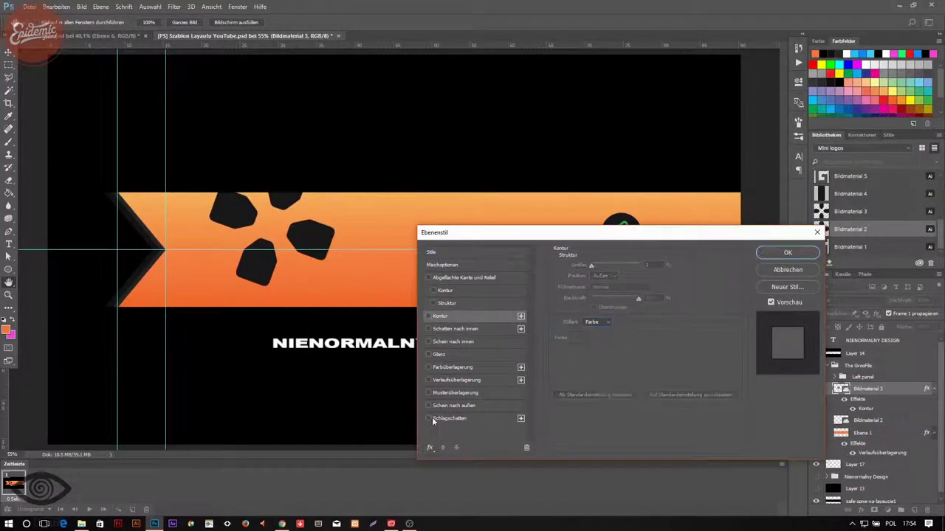
Step: Give the D-pad graphic an enlarged Outer Glow instead of a drop shadow
left_click(429, 418)
left_click_drag(594, 320, 611, 322)
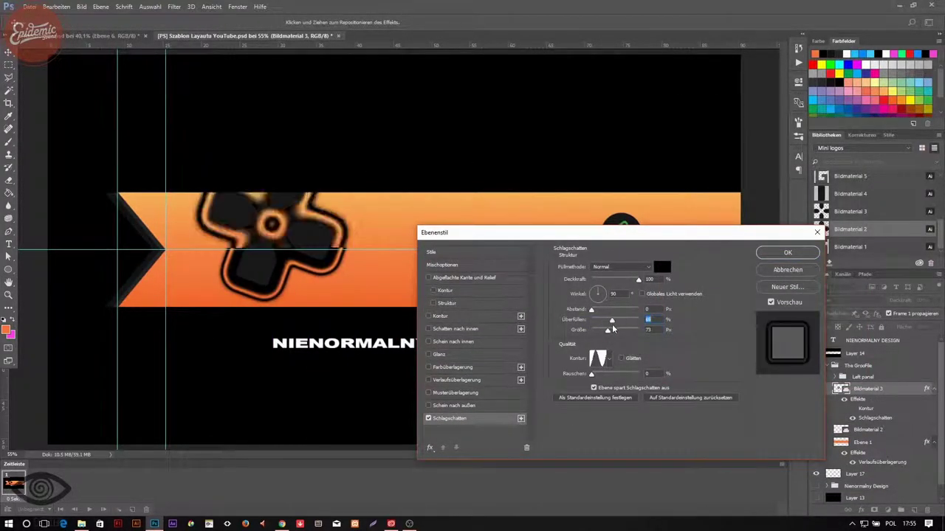
left_click_drag(516, 233, 558, 178)
left_click(469, 364)
left_click(494, 351)
left_click(620, 245)
key("Escape")
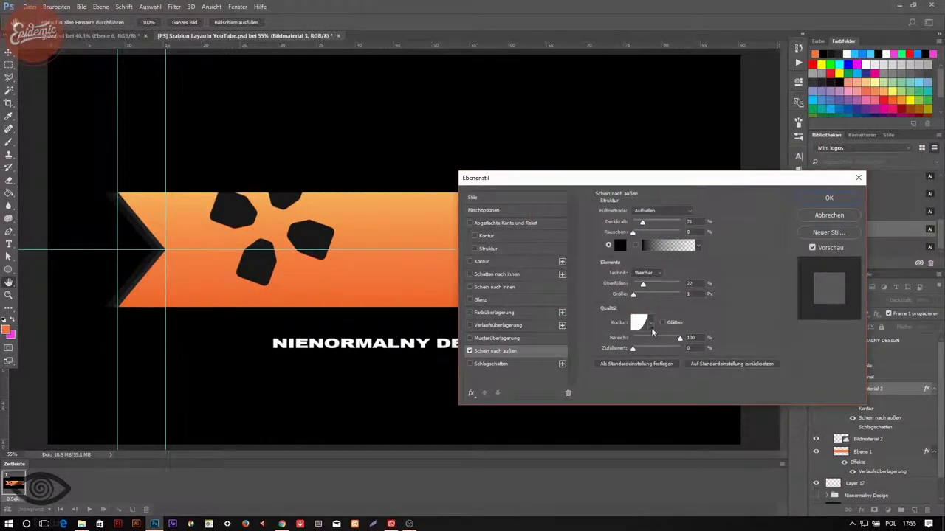
left_click_drag(680, 338, 652, 338)
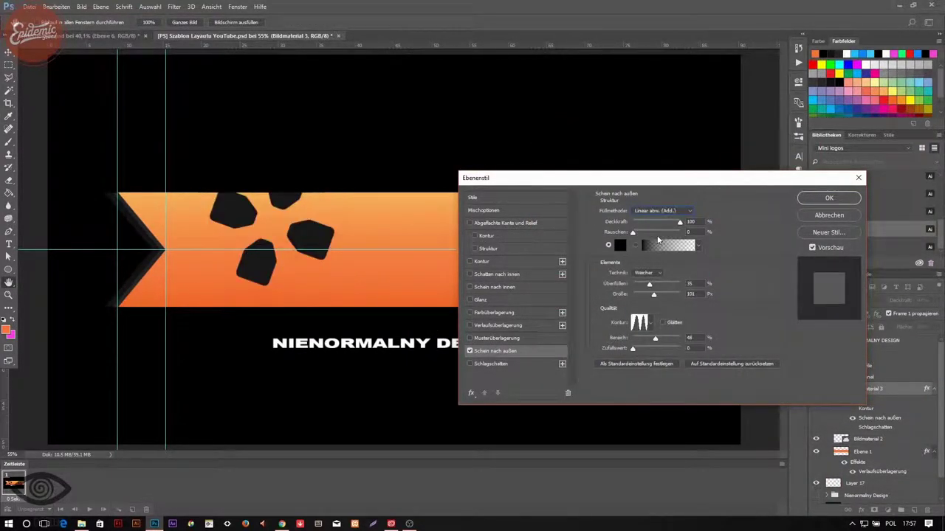
Step: Add a red Inner Shadow, then copy the layer style onto Bildmaterial 2
left_click(496, 273)
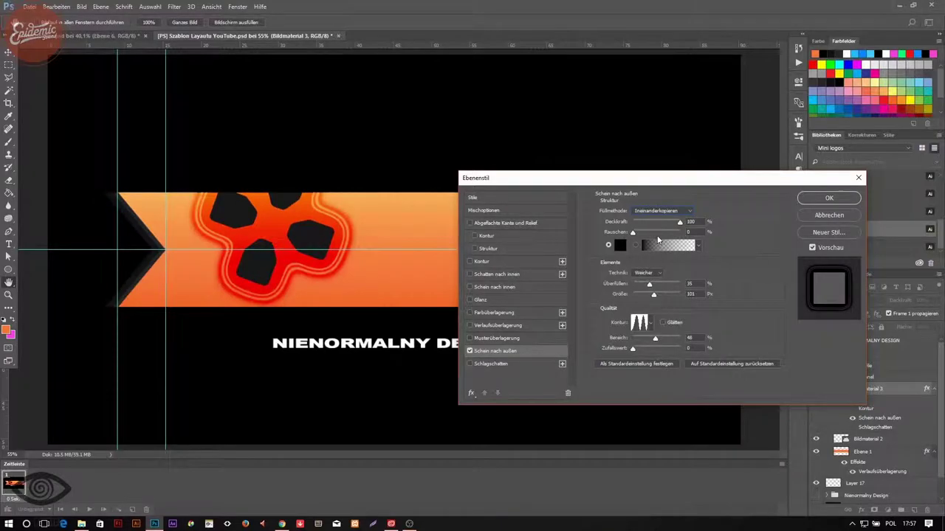
left_click(701, 212)
left_click(784, 150)
left_click(689, 225)
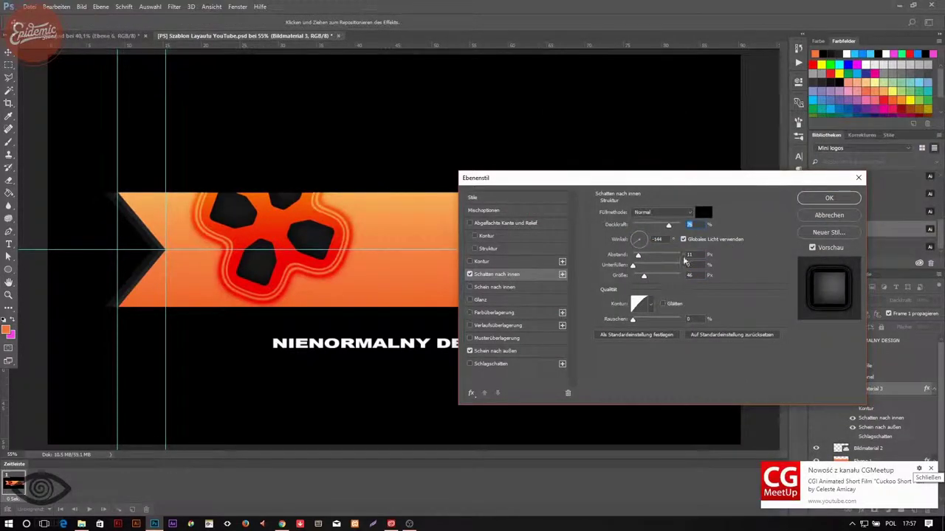
key("Return")
right_click(867, 436)
left_click(725, 322)
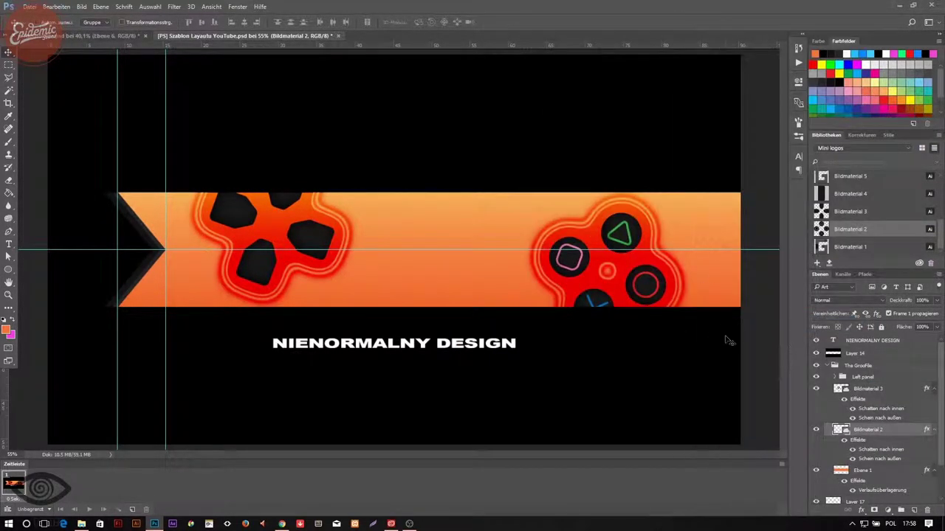
Step: Place the G avatar in the banner centre with Farbig abwedeln blend mode
double_click(877, 232)
key("ctrl+w")
left_click(158, 524)
mouse_move(401, 118)
left_mouse_down()
mouse_move(451, 314)
mouse_move(440, 299)
left_mouse_up()
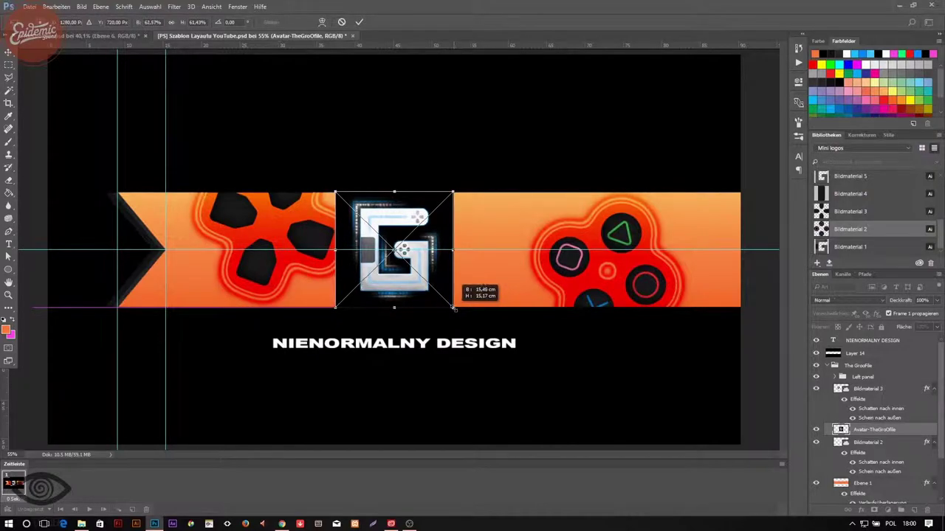
key("Return")
key("shift+plus")
key("shift+plus")
key("shift+plus")
key("shift+plus")
key("shift+plus")
key("shift+plus")
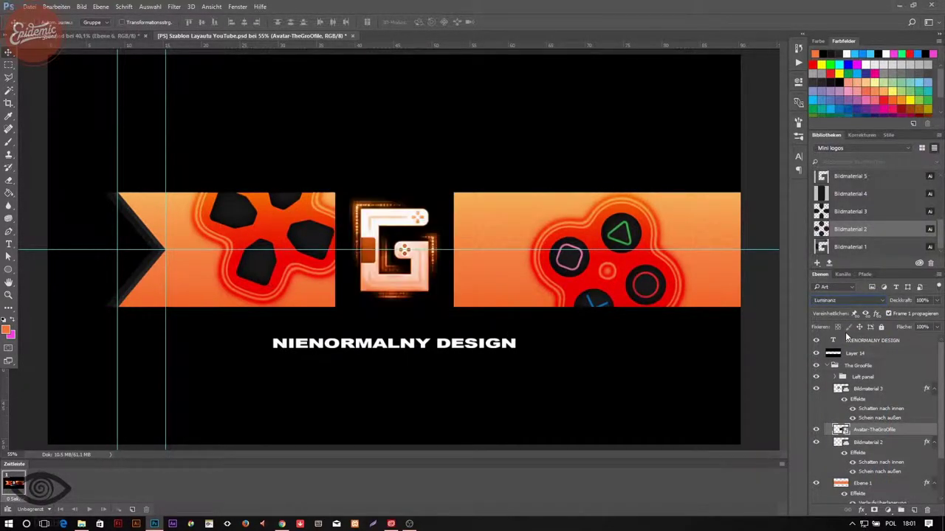
key("shift+plus")
key("shift+plus")
key("shift+minus")
key("shift+minus")
key("shift+minus")
key("shift+minus")
key("shift+minus")
key("shift+minus")
Step: Resize the G avatar and push the gamepad graphics further apart
key("ctrl+t")
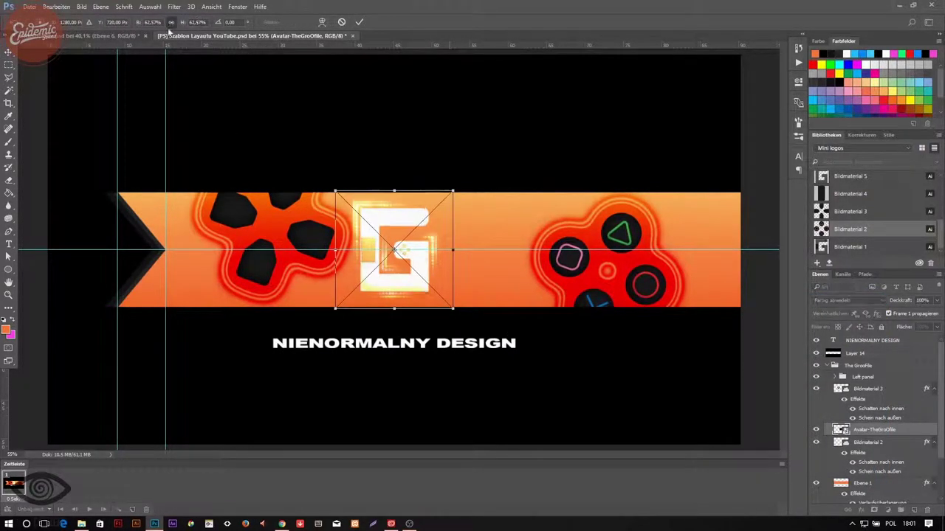
key("ctrl+a")
key("Return")
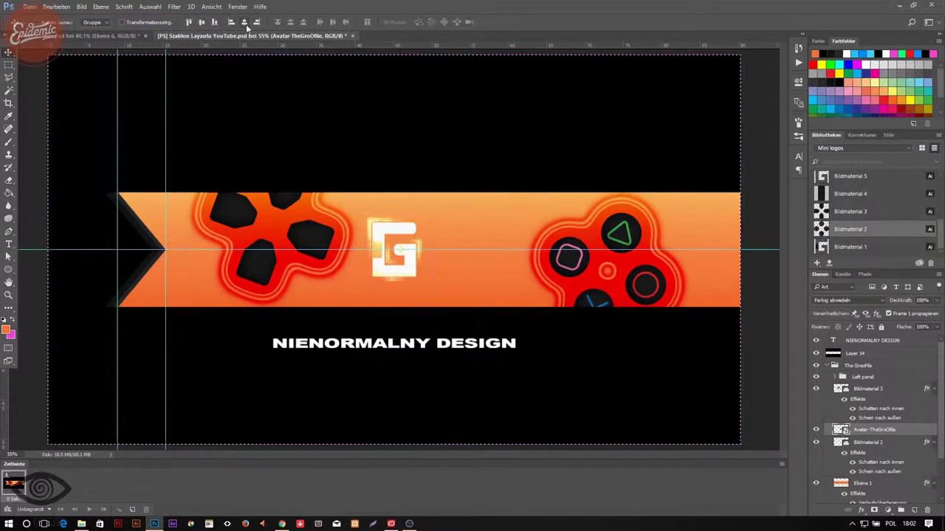
left_click_drag(294, 237, 254, 236)
left_click_drag(620, 270, 671, 270)
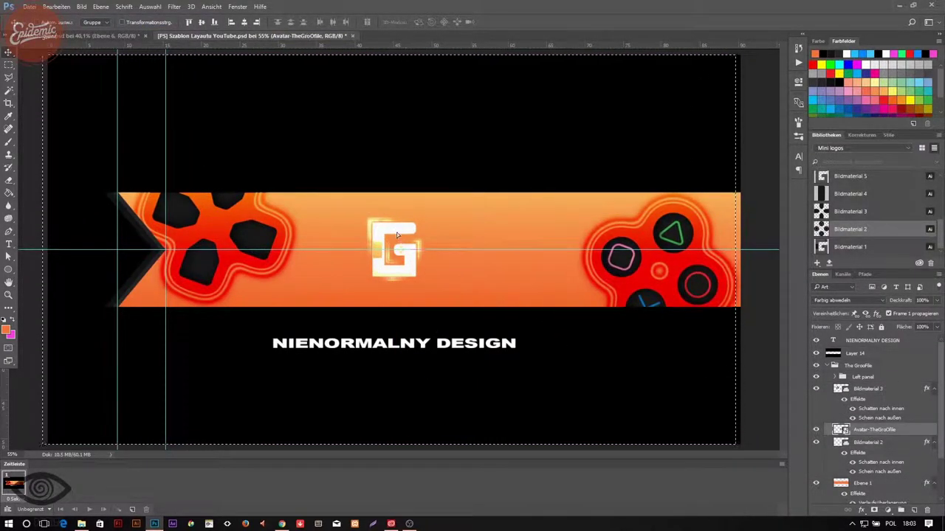
left_click_drag(111, 293, 148, 293)
Step: Draw a rectangle over the lower part of the G
right_click(9, 270)
left_click(67, 268)
left_click_drag(354, 251, 441, 330)
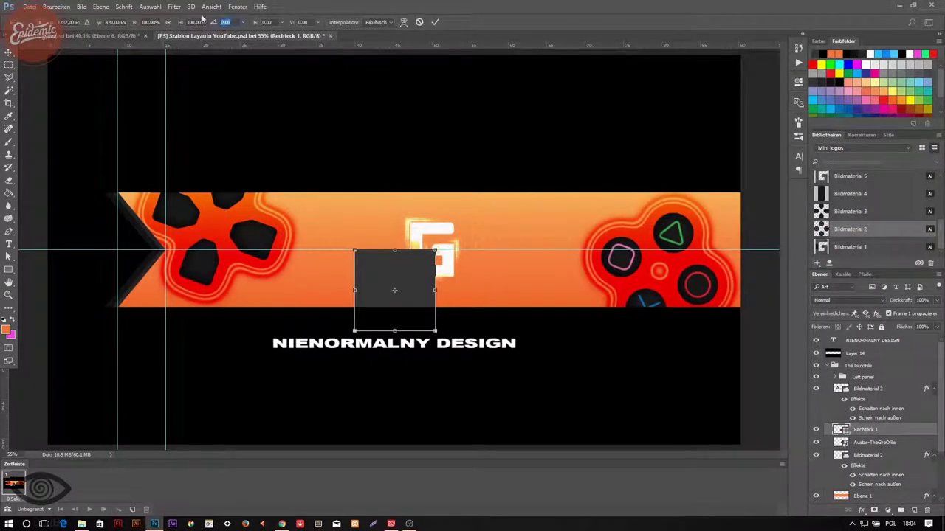
Step: Rotate the rectangle into a diamond behind the G logo and resize the logo
left_click_drag(461, 281, 509, 260)
left_click(436, 251, "ctrl")
key("ctrl+t")
left_click(152, 22)
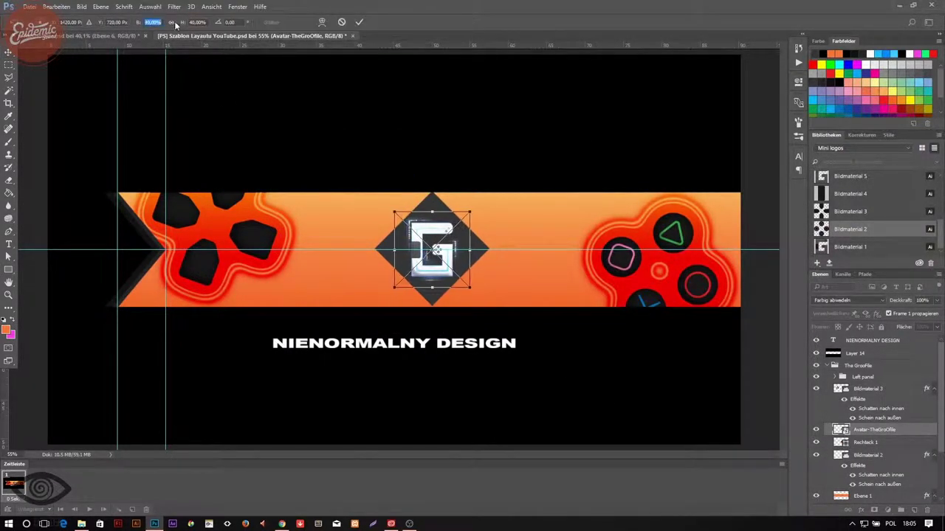
key("Return")
Step: Give the diamond no fill and a thicker outline stroke of 207
key("alt+bracketleft")
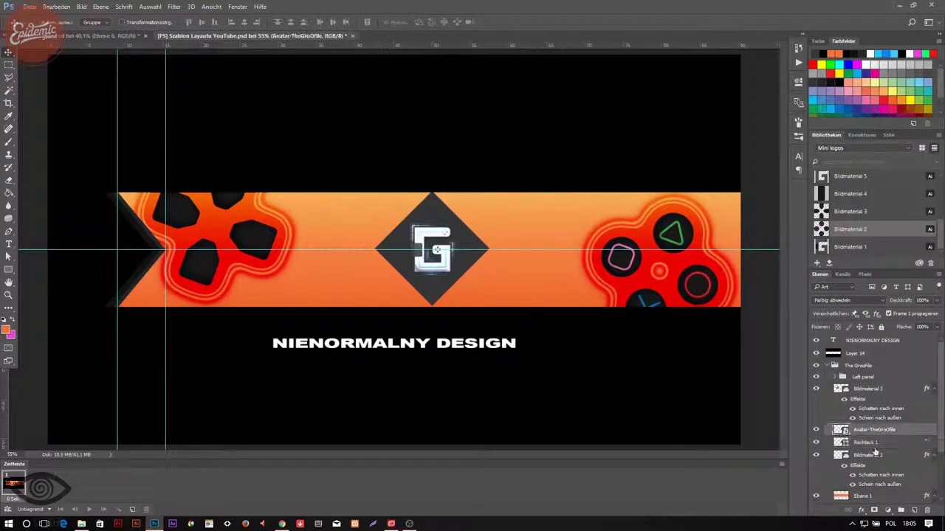
key("a")
left_click(147, 22)
left_click(90, 42)
type("20")
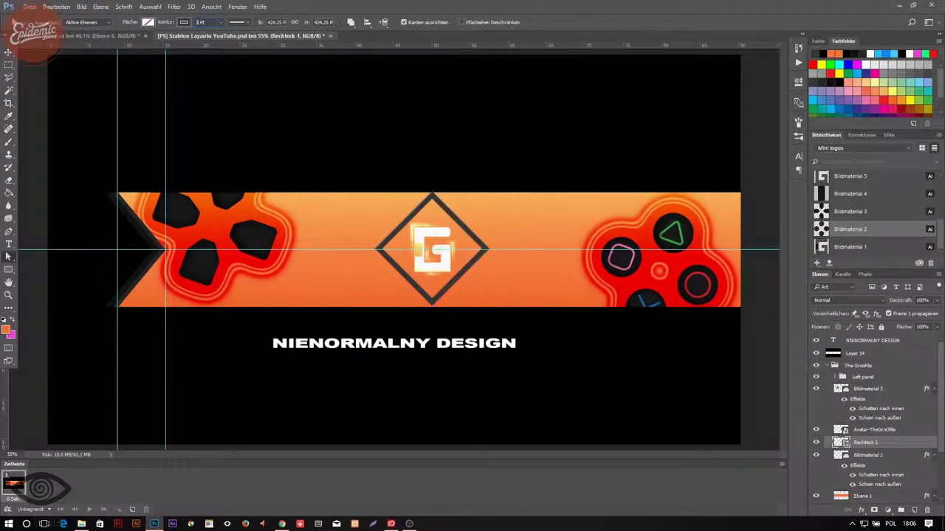
type("7")
key("Return")
Step: Paste the red glow style onto the diamond and shrink a duplicate to 53%
right_click(868, 369)
left_click(738, 317)
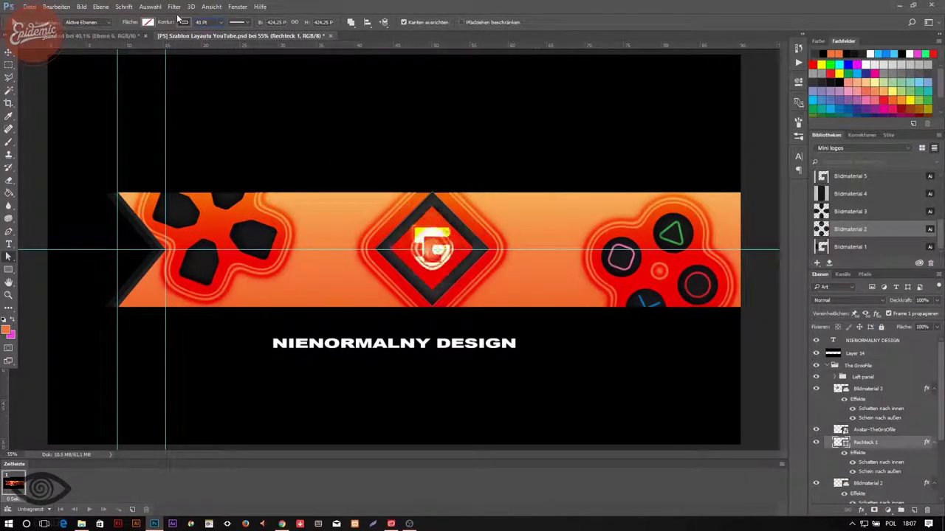
left_click(874, 429)
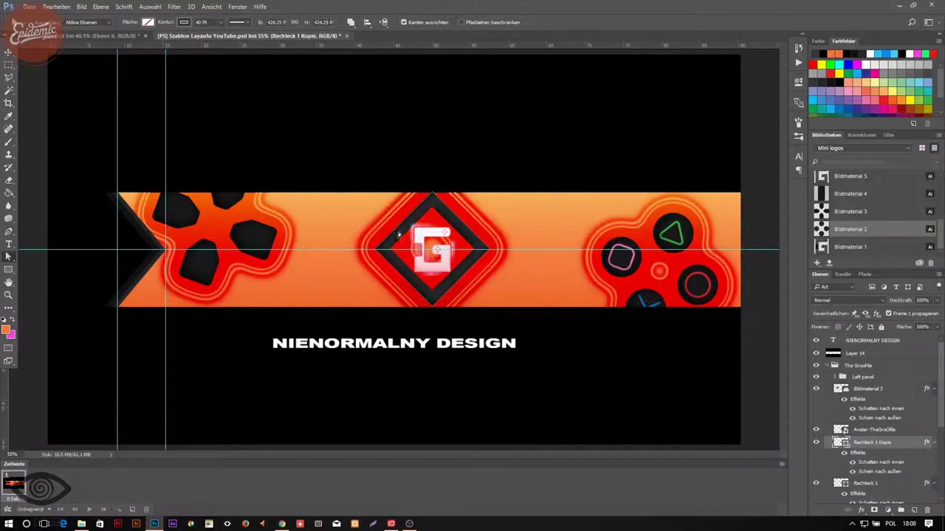
type("53")
key("Return")
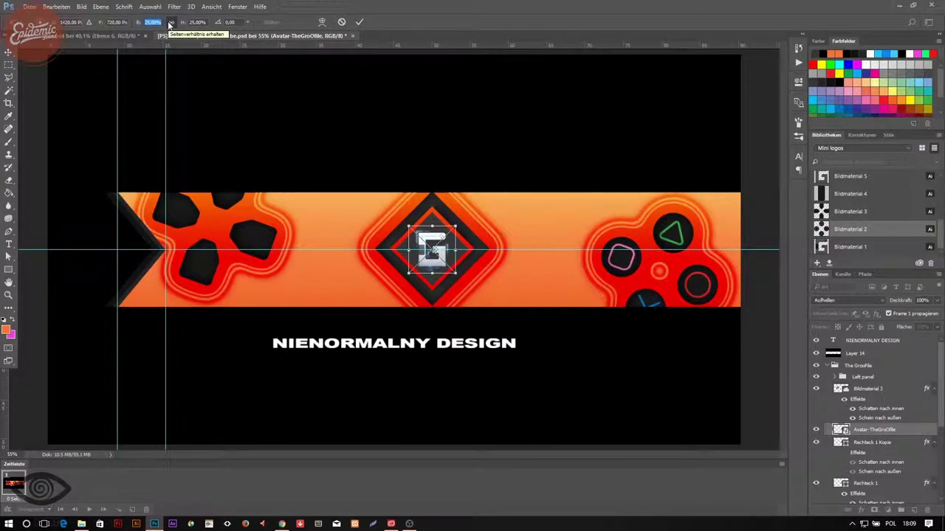
Step: Commit the shrunken inner diamond and give the G logo an additive blend mode
key("Return")
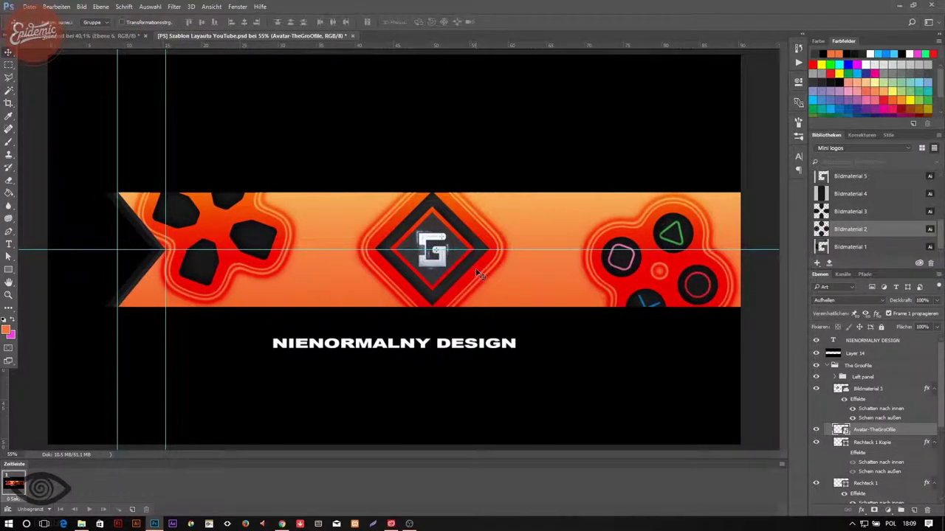
scroll(447, 264, "up", 2)
scroll(447, 264, "up", 1)
left_click(849, 299)
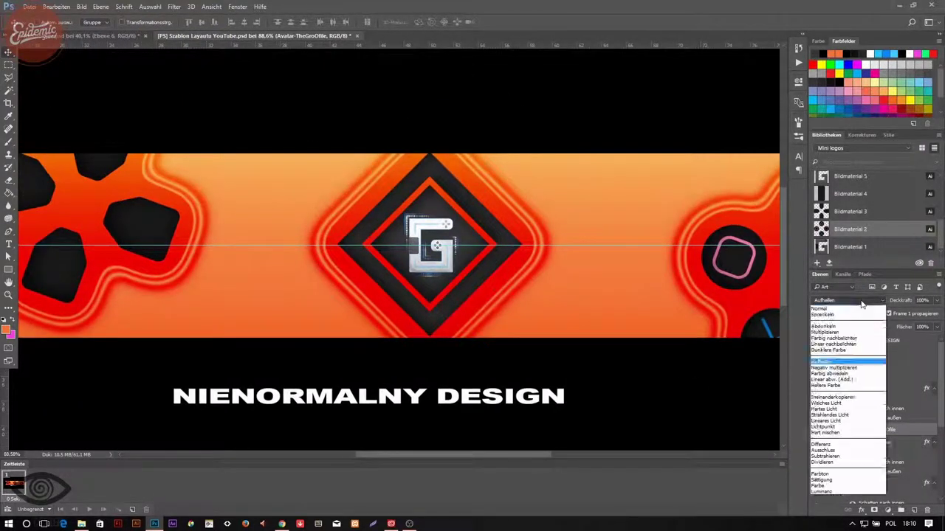
left_click(828, 398)
Step: Enlarge the G logo, clip it into Rechteck 1 Kopie, and blend it with Hellere Farbe
key("ctrl+t")
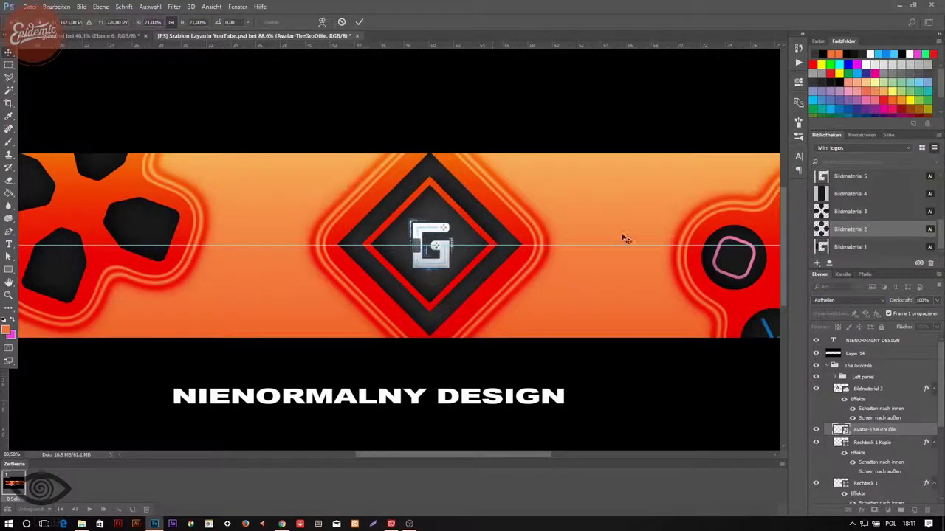
right_click(875, 429)
left_click(745, 273)
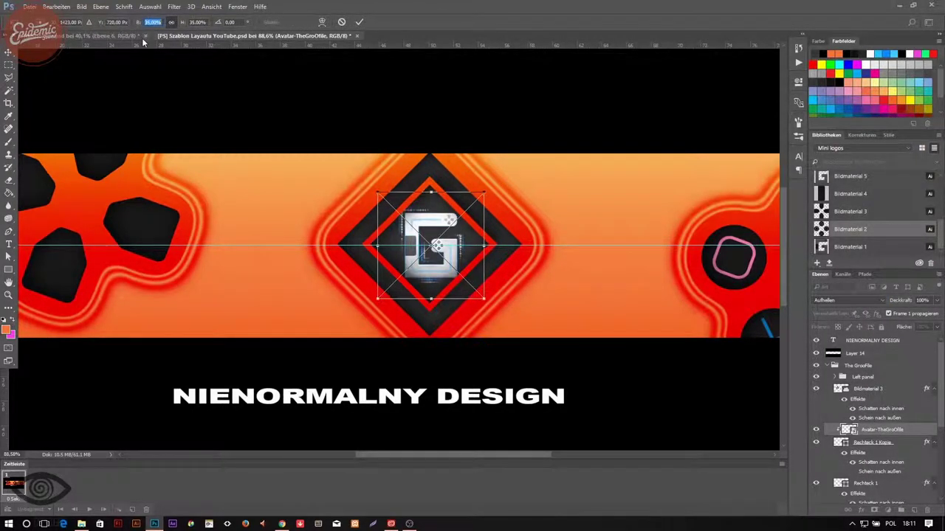
key("Return")
left_click(848, 300)
left_click(828, 409)
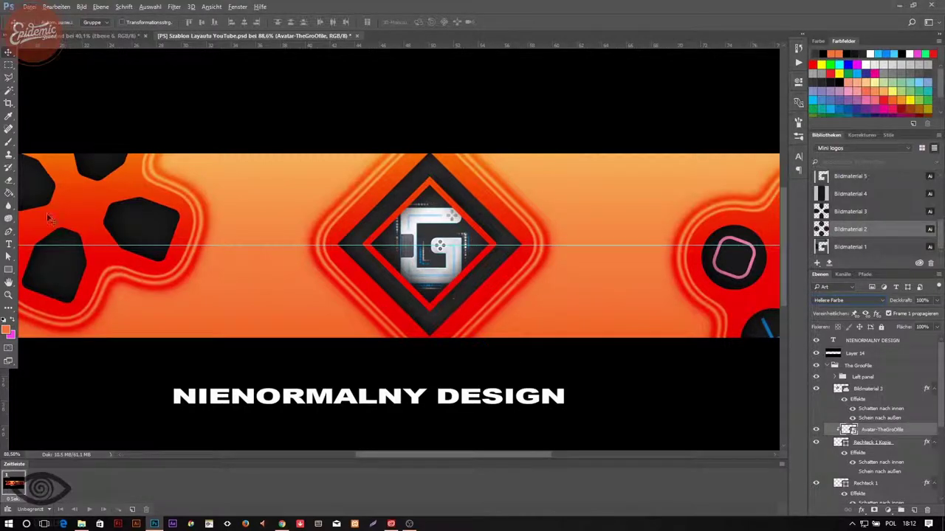
Step: Centre the logo horizontally within the diamond and zoom out to the full banner
left_click(244, 21)
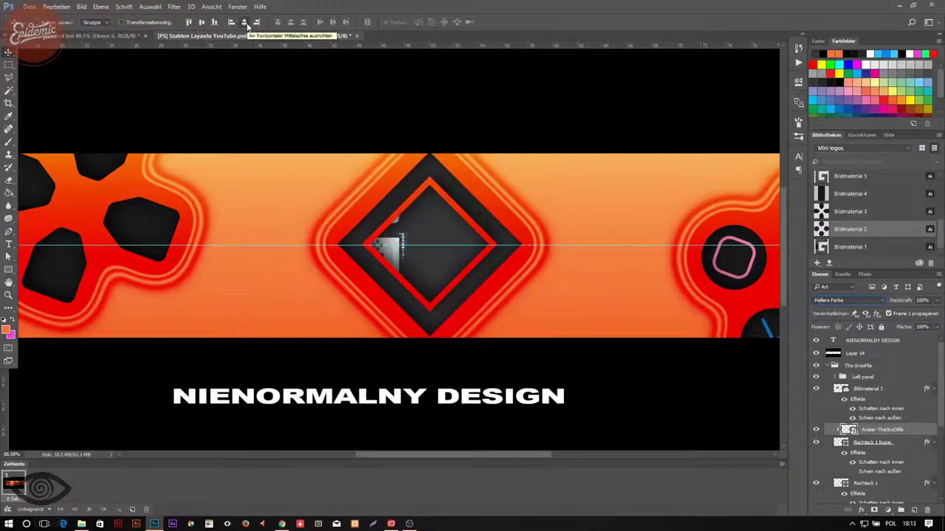
left_click(244, 22)
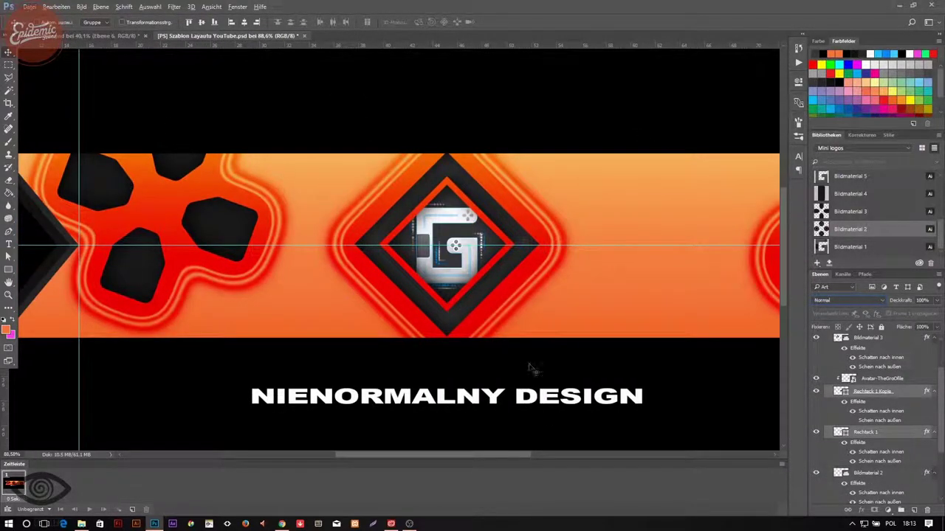
key("ctrl+0")
Step: Duplicate and mirror the Left panel group toward the right end, then undo the misplaced copy
right_click(927, 379)
left_click(812, 76)
key("ctrl+t")
right_click(110, 264)
left_click(141, 411)
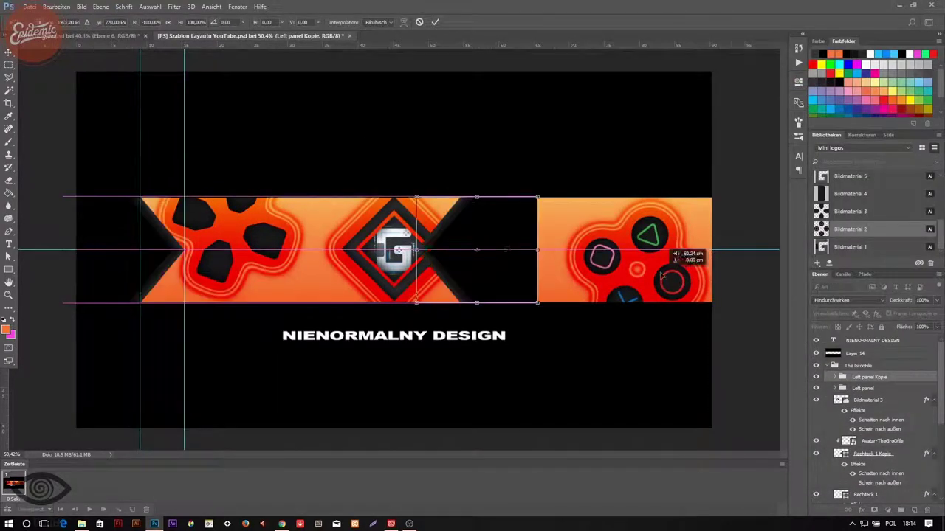
mouse_move(221, 251)
left_mouse_down()
mouse_move(677, 276)
mouse_move(654, 275)
left_mouse_up()
key("Return")
key("ctrl+alt+z")
key("ctrl+alt+z")
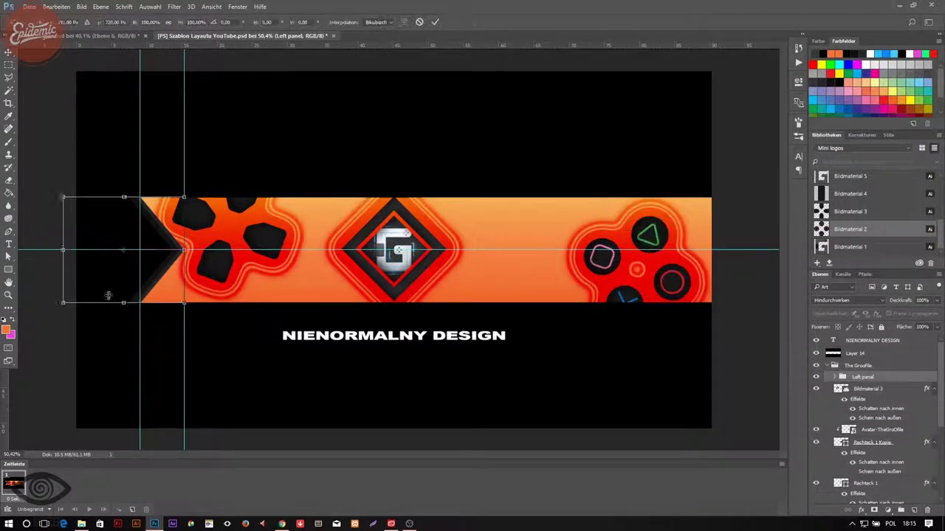
Step: Place a horizontally flipped Left panel copy at the band's right end and nudge the right controller inward
right_click(928, 380)
left_click(812, 76)
key("Return")
right_click(96, 264)
left_click(169, 415)
left_click_drag(221, 251, 586, 279)
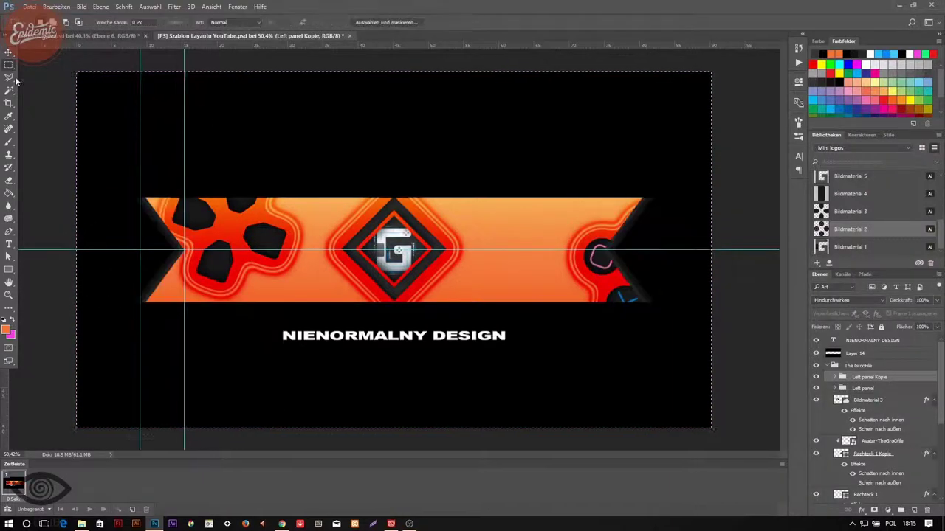
key("ctrl+alt+z")
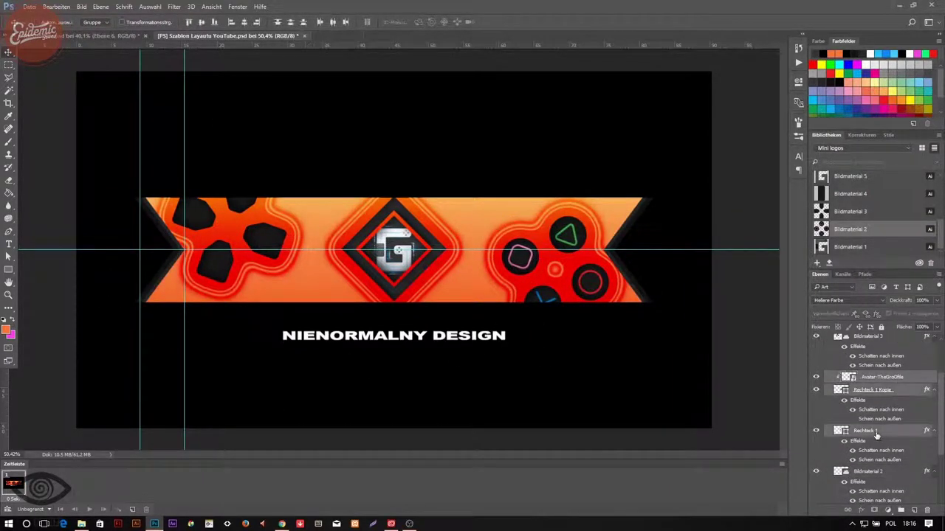
left_click_drag(392, 259, 395, 254)
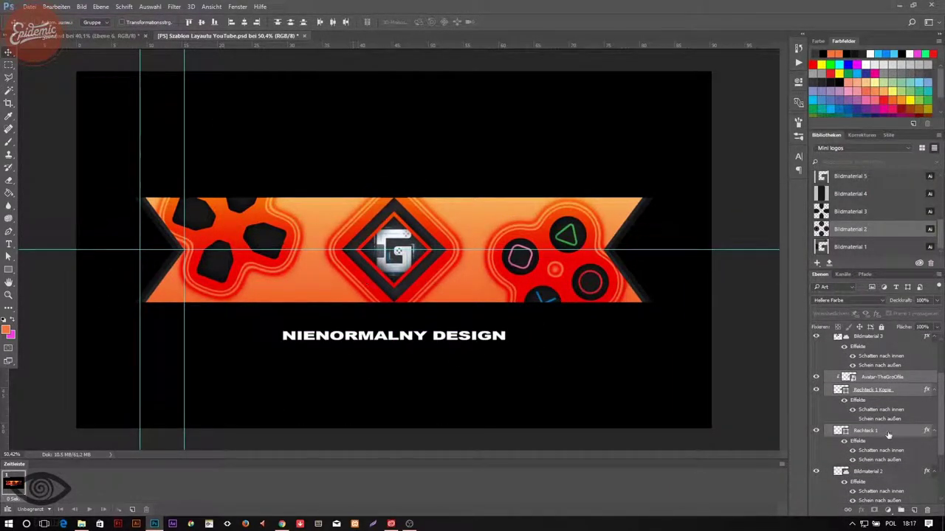
Step: Add the THEGROFILE text in a thin condensed font, rotated diagonally at the lower left
key("ctrl+v")
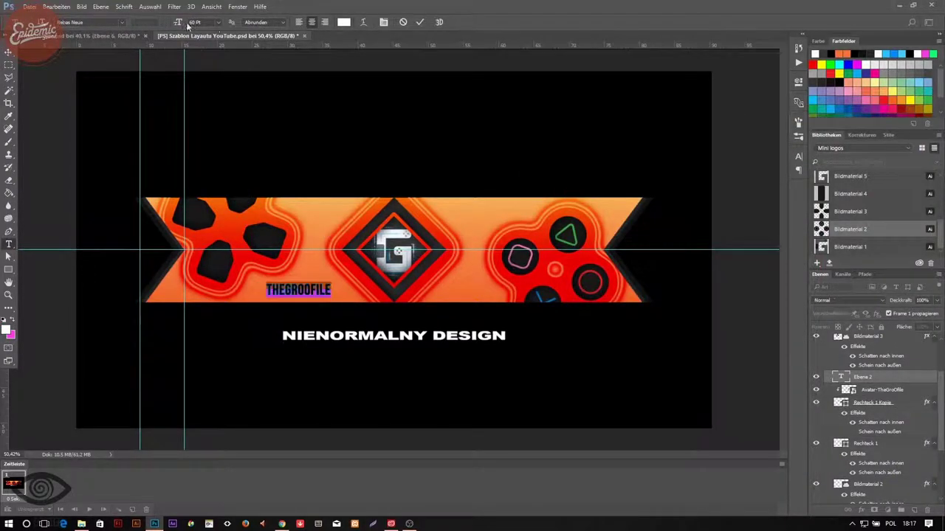
left_click(127, 24)
left_click(93, 174)
key("ctrl+t")
left_click_drag(284, 201, 354, 191)
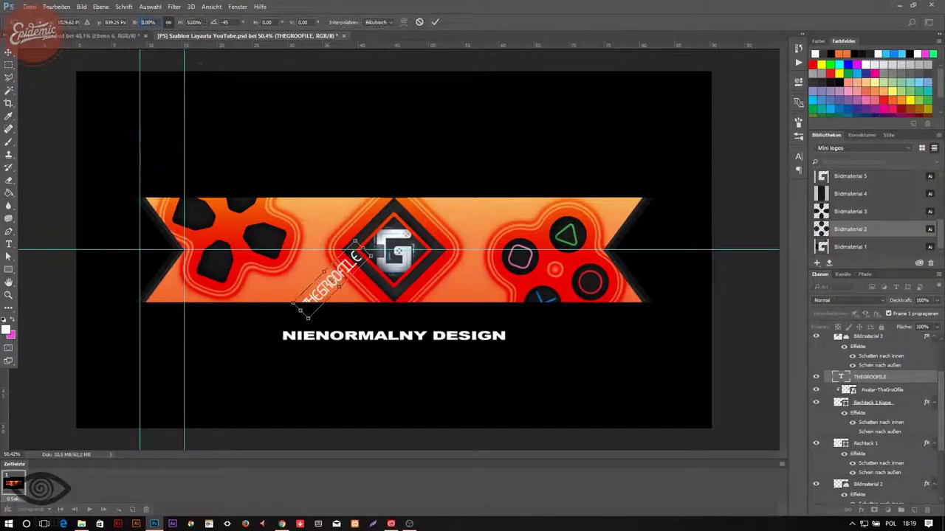
key("Return")
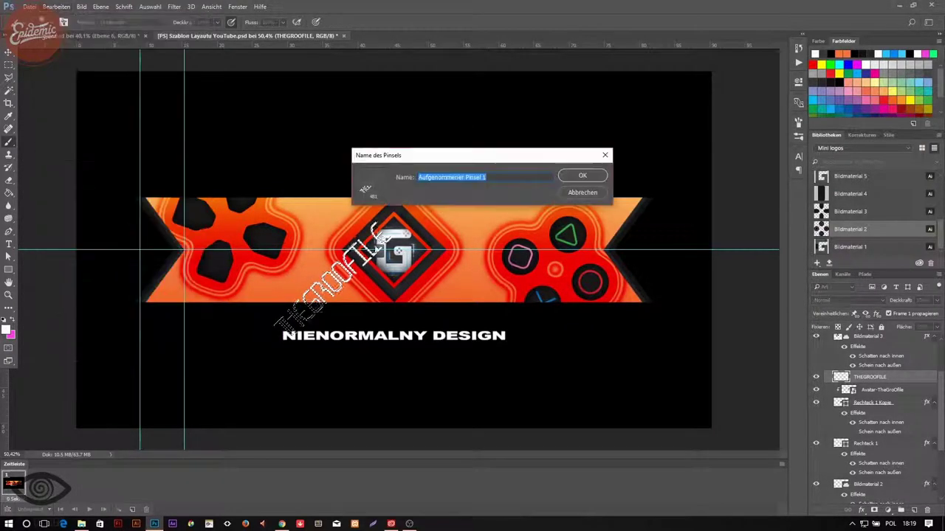
left_click_drag(318, 314, 221, 369)
Step: Define the rotated name as a brush preset, set its scatter, and stamp it across the banner
left_click(56, 7)
left_click(74, 249)
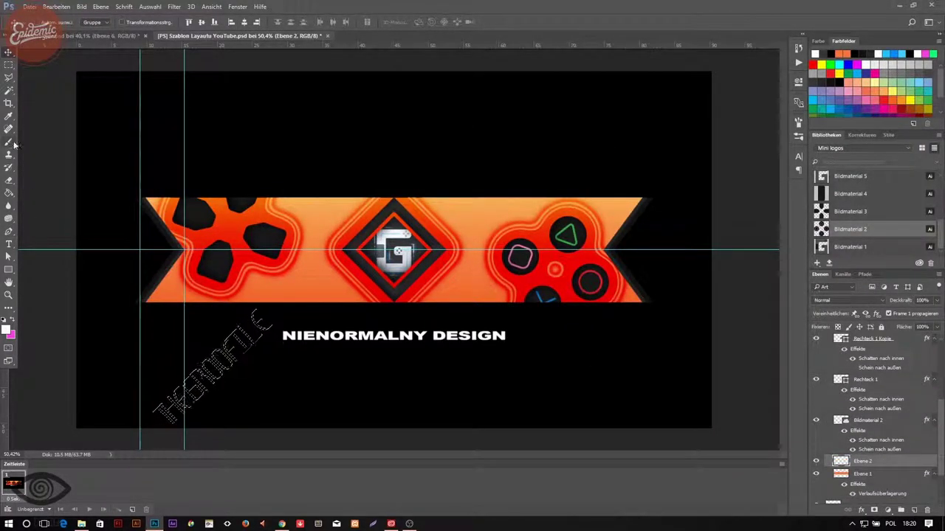
key("b")
right_click(222, 201)
key("Escape")
left_click(798, 121)
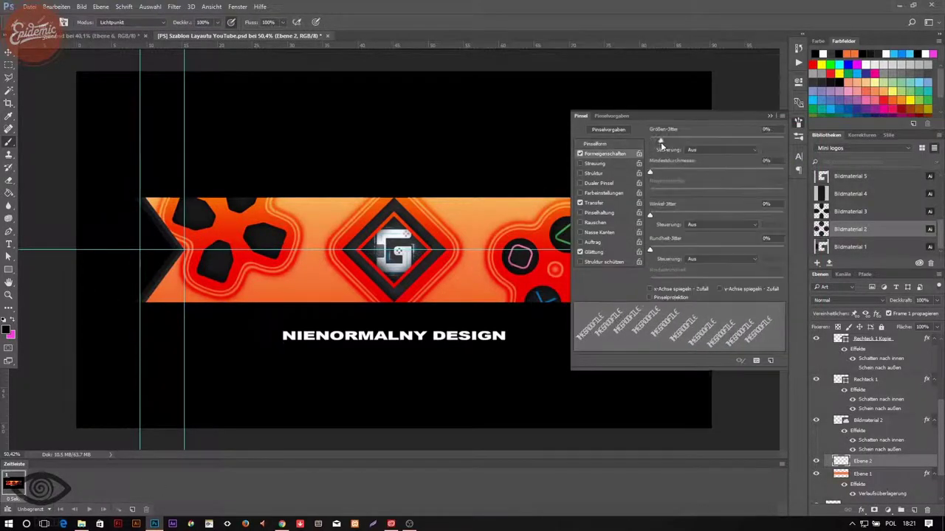
mouse_move(127, 290)
left_mouse_down()
mouse_move(310, 244)
mouse_move(635, 222)
mouse_move(143, 204)
left_mouse_up()
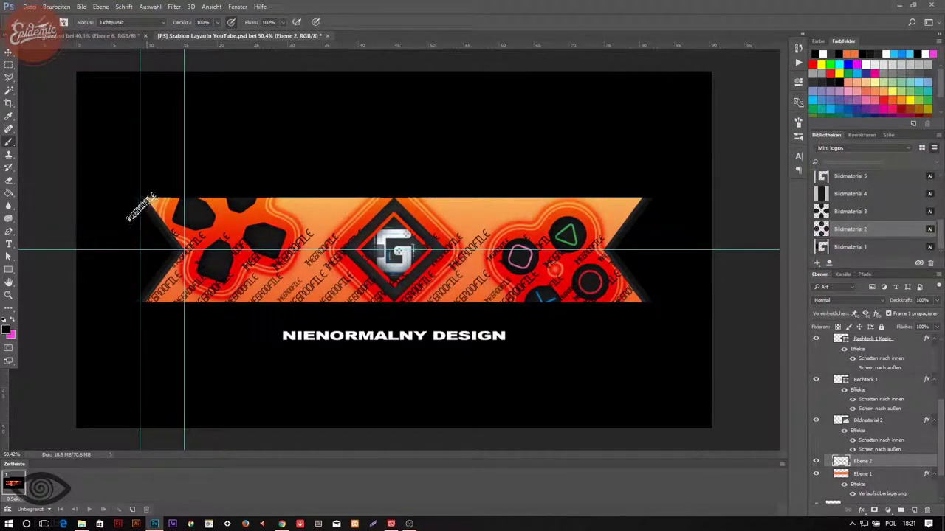
Step: Blend the stamped name layer with Soft Light and erase parts of the pattern
left_click(849, 300)
left_click(852, 319)
key("Down")
key("Down")
key("Down")
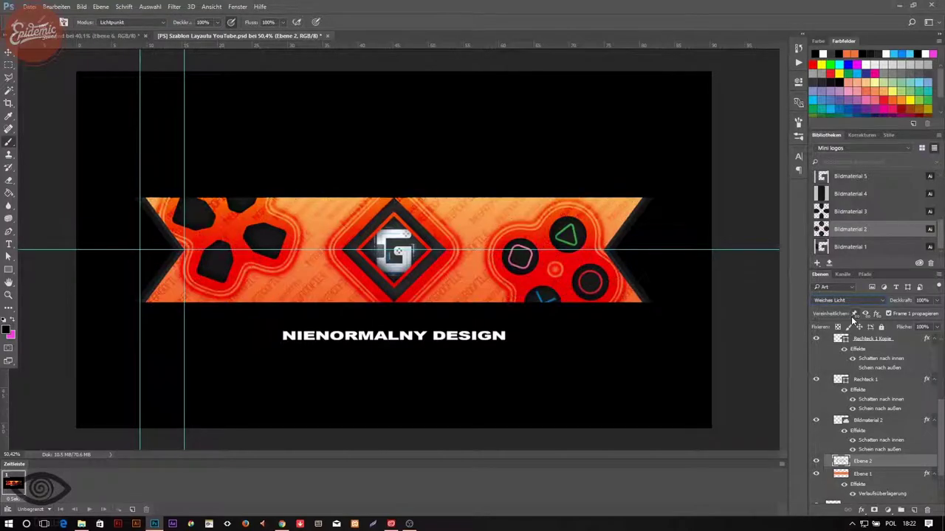
scroll(837, 435, "up", 1)
left_click(8, 180)
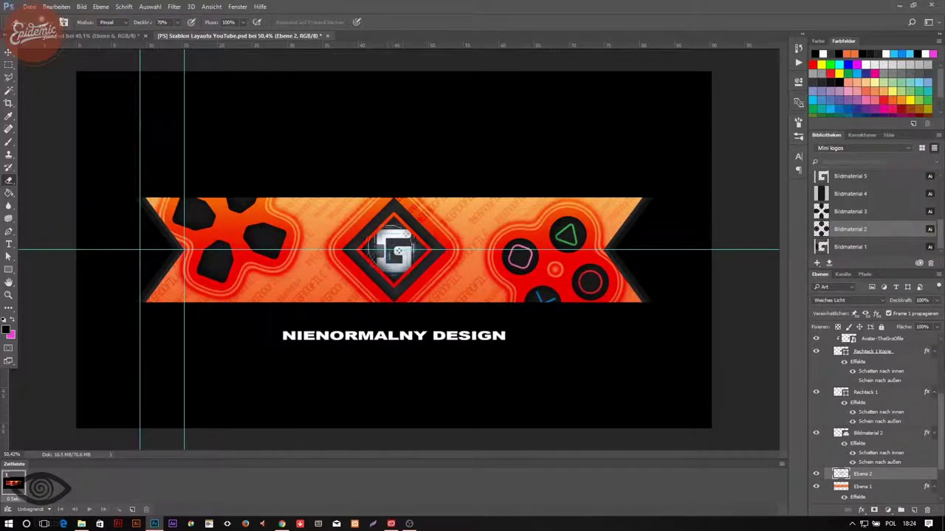
Step: Add a new empty layer and select the name brush tip with its Brush panel settings
left_click(913, 509)
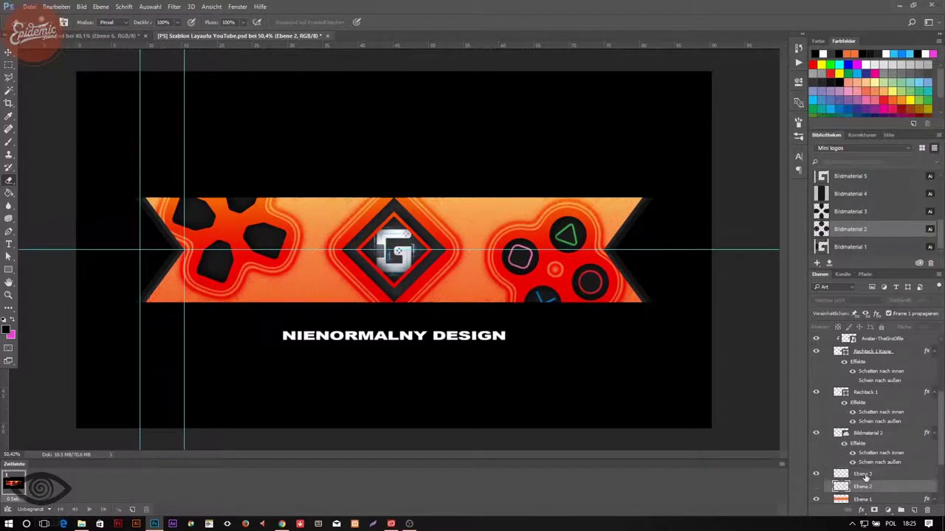
left_click(816, 486)
key("b")
key("F5")
key("F5")
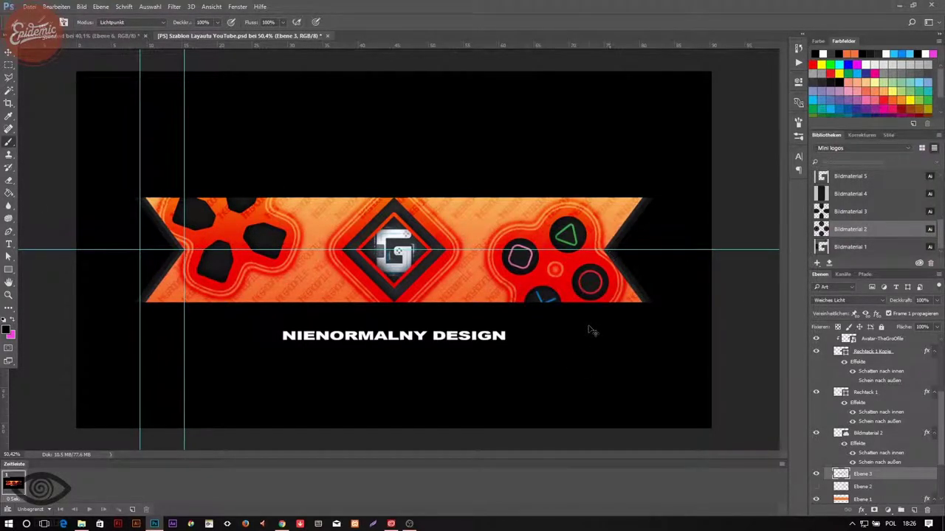
Step: Define the stamped names as a pattern and apply it as a Pattern Overlay on the banner
left_click(56, 7)
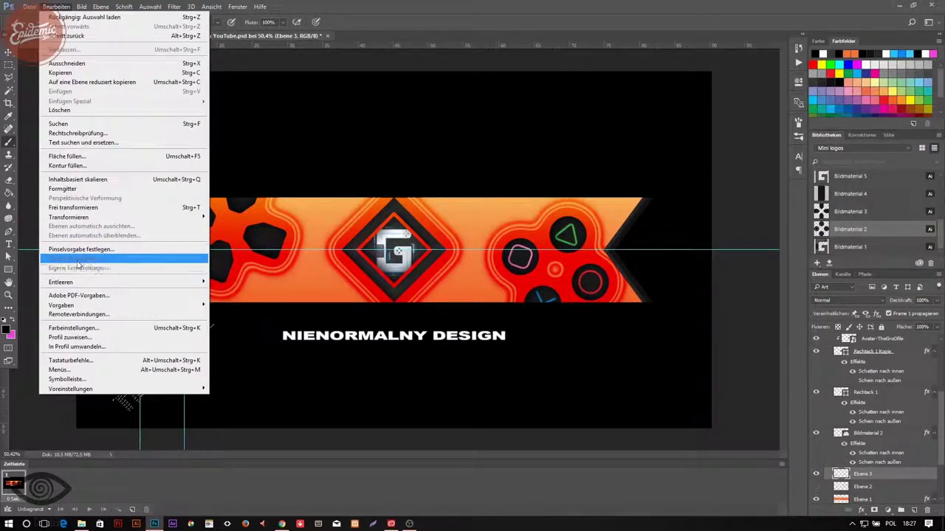
left_click(77, 258)
double_click(926, 499)
left_click(494, 338)
left_click(665, 243)
left_click(693, 271)
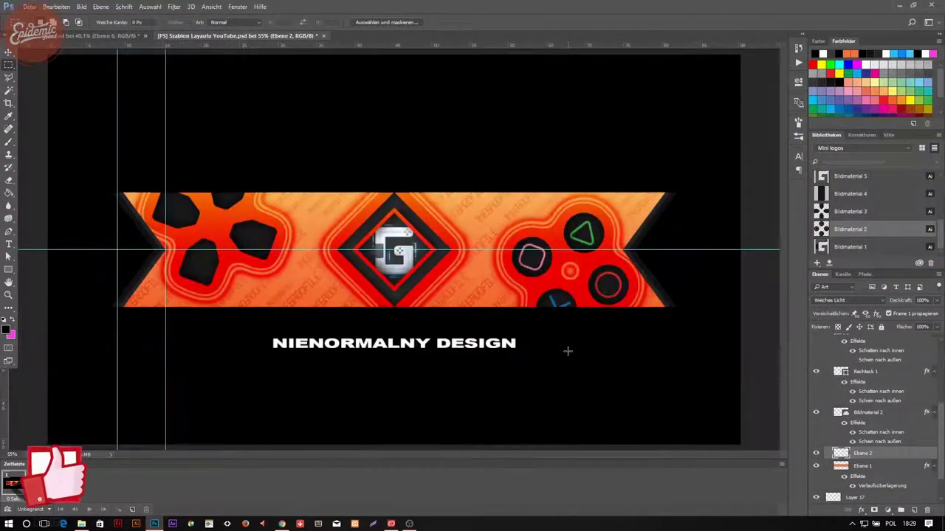
Step: Shift the G avatar layer's hue with Hue/Saturation
left_click(81, 6)
left_click(243, 82)
left_click_drag(724, 221, 692, 225)
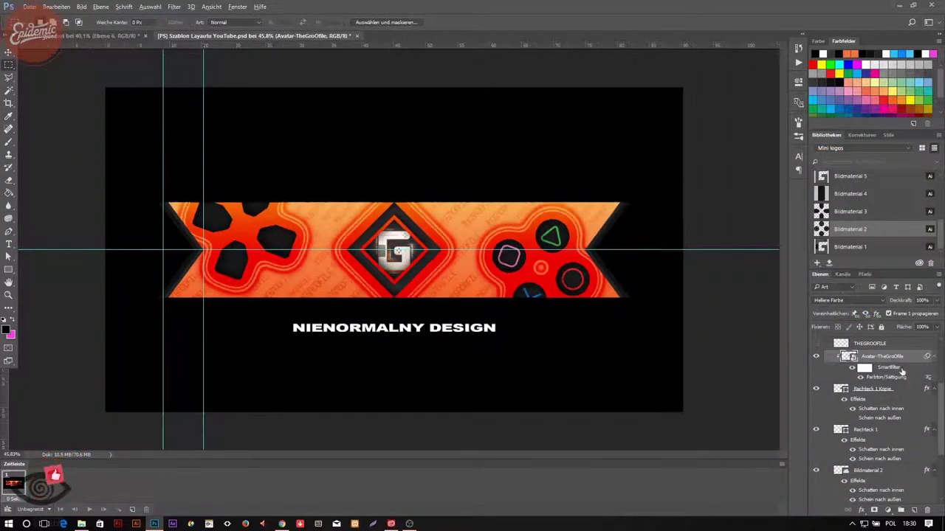
Step: Add the 'Nienormalnz Design' watermark text and move it onto the banner's right end
left_click(186, 286)
type("Nienormalnz Design")
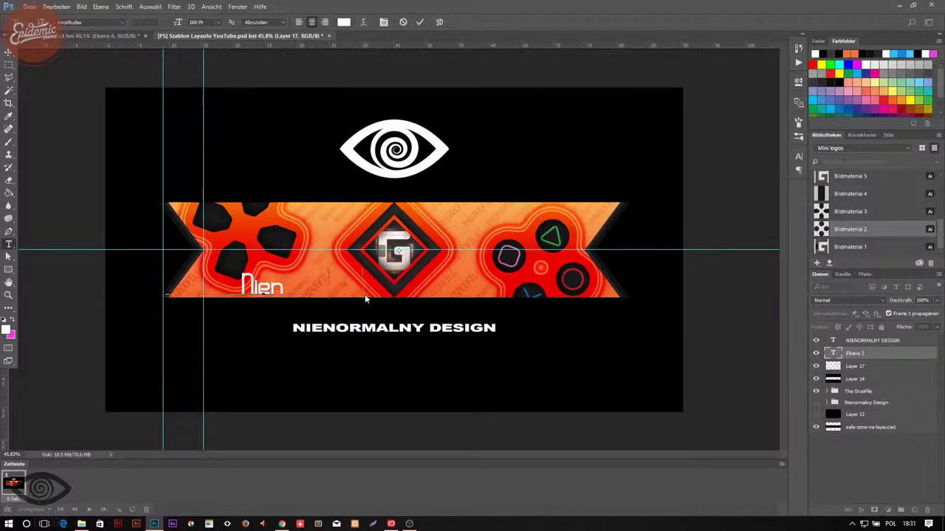
key("ctrl+t")
left_click_drag(279, 309, 655, 273)
key("Return")
double_click(637, 264)
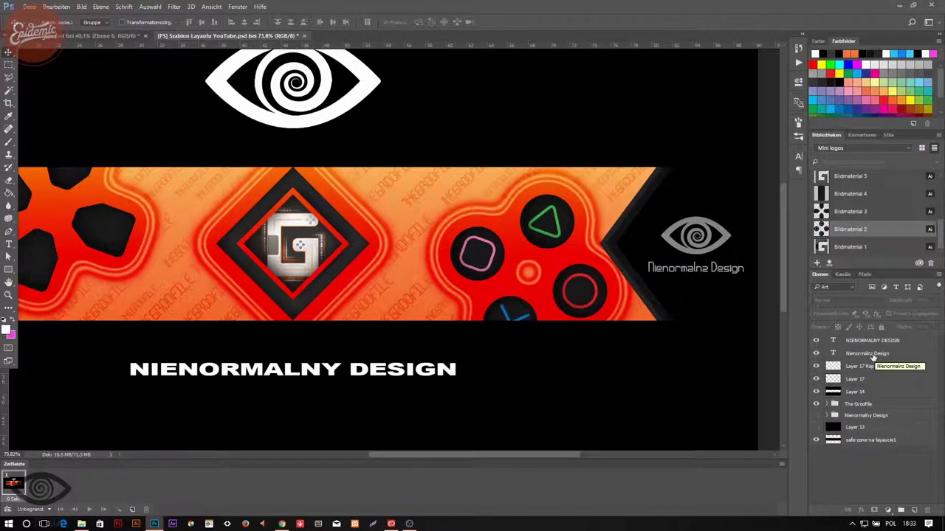
left_click(825, 404)
left_click(843, 417)
Step: Give Form 2 Kopie 2 a drop shadow and paste the same style onto Form 2
right_click(876, 427)
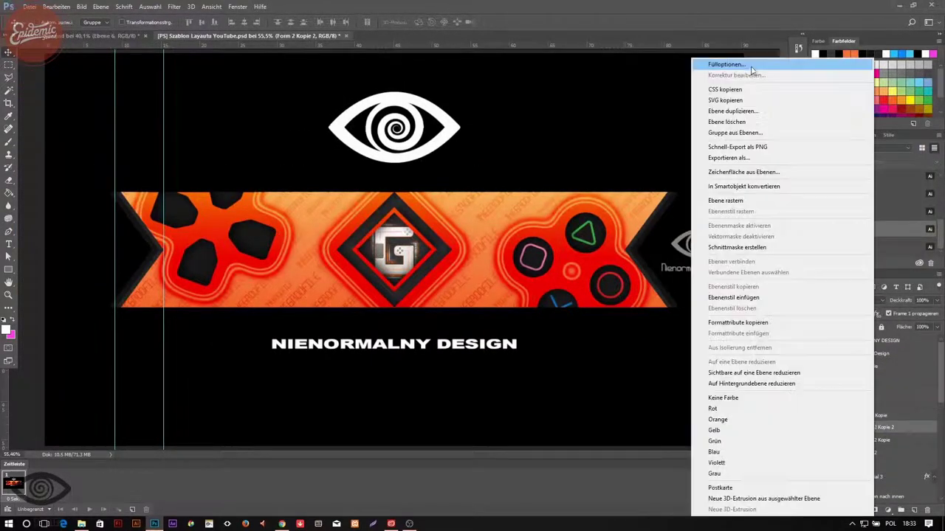
left_click(728, 67)
left_click_drag(633, 244, 640, 276)
left_click_drag(702, 178, 412, 153)
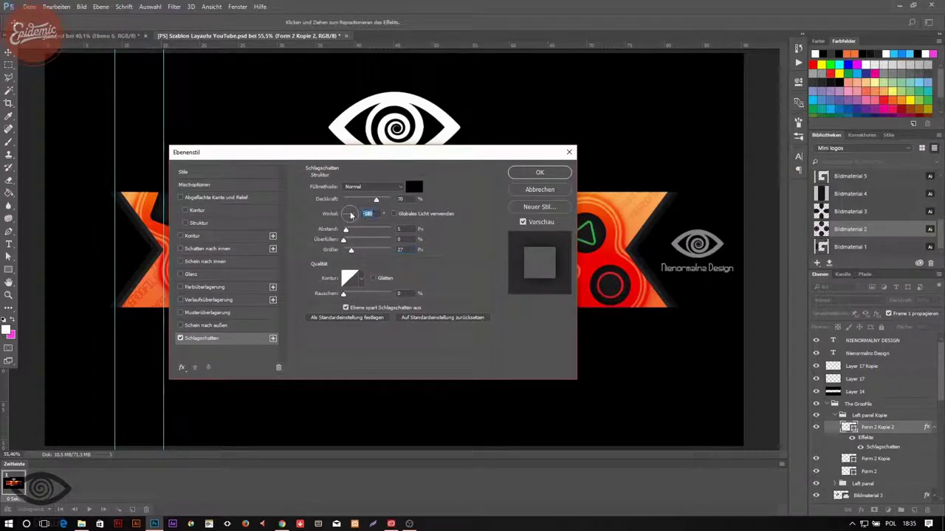
type("0")
left_click(540, 174)
right_click(869, 459)
left_click(808, 242)
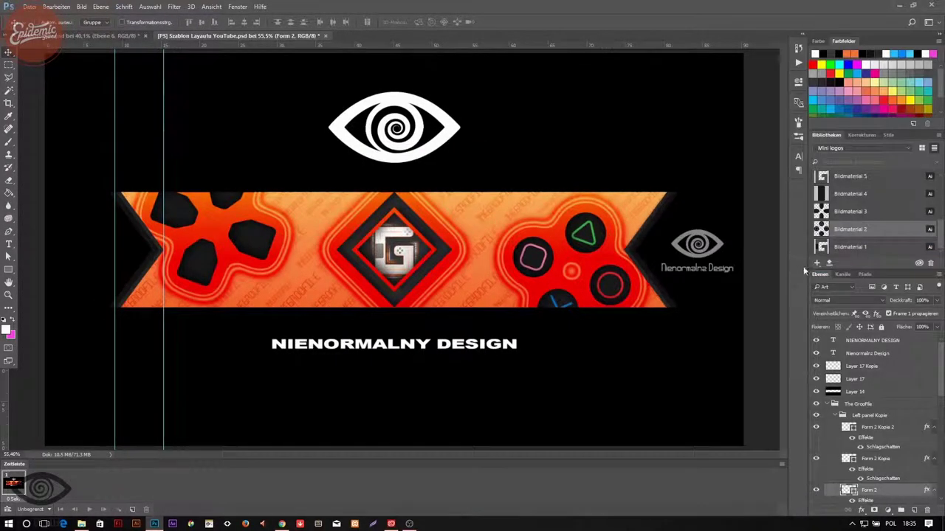
Step: Export the banner as a JPEG via Save for Web and create a 1280×720 Miniaturka document
scroll(858, 469, "down", 2)
scroll(499, 394, "down", 2)
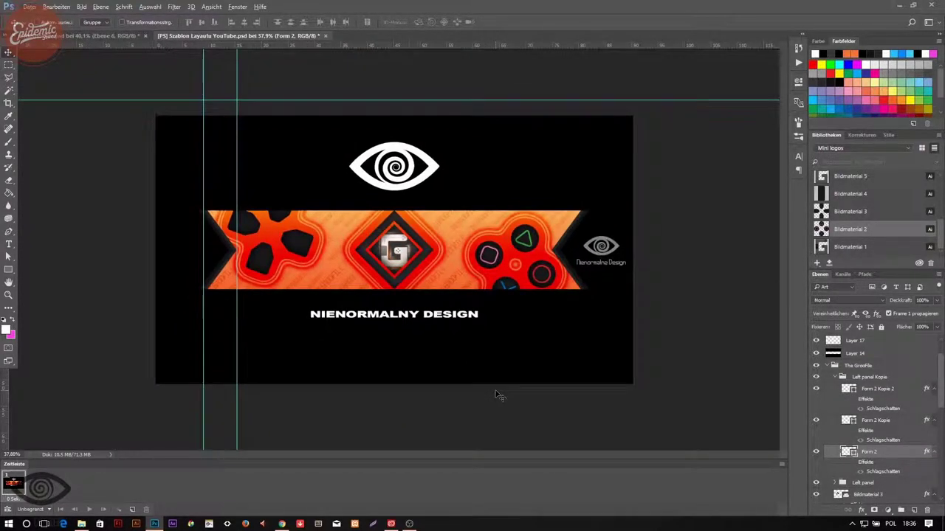
key("ctrl+alt+shift+s")
key("Return")
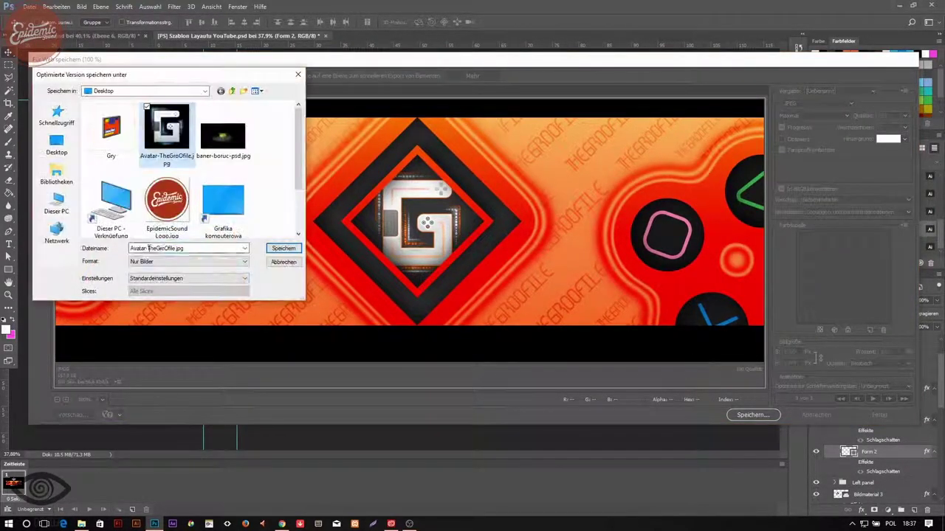
left_click(281, 246)
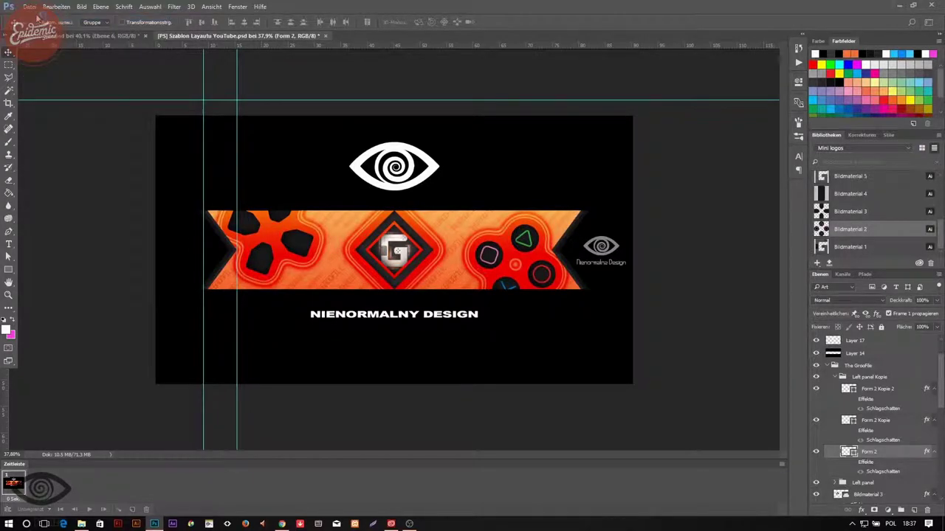
key("ctrl+n")
type("Miniaturka")
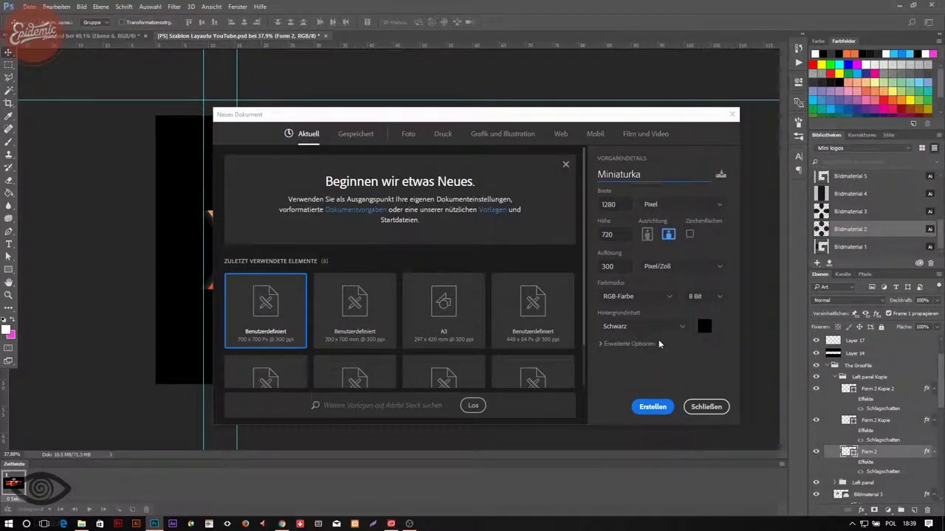
key("Return")
Step: Hide the black background, bring the G avatar onto a new layer, change its blend mode and refine its edges
key("ctrl+shift+alt+n")
left_click(816, 340)
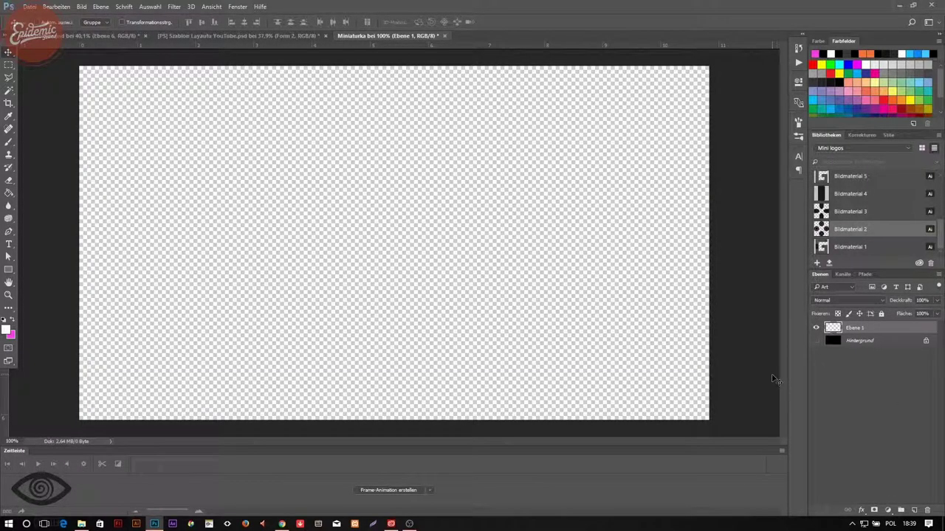
left_click(154, 524)
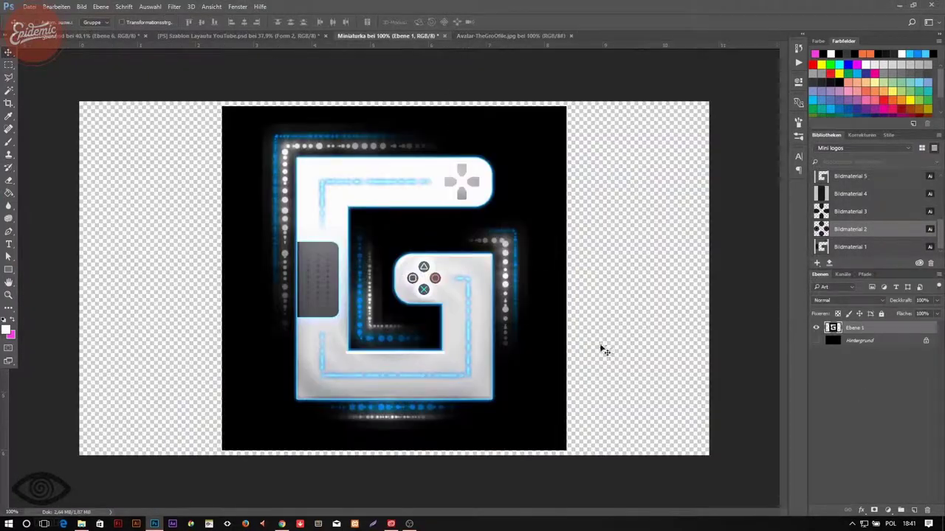
left_click(847, 301)
left_click(855, 329)
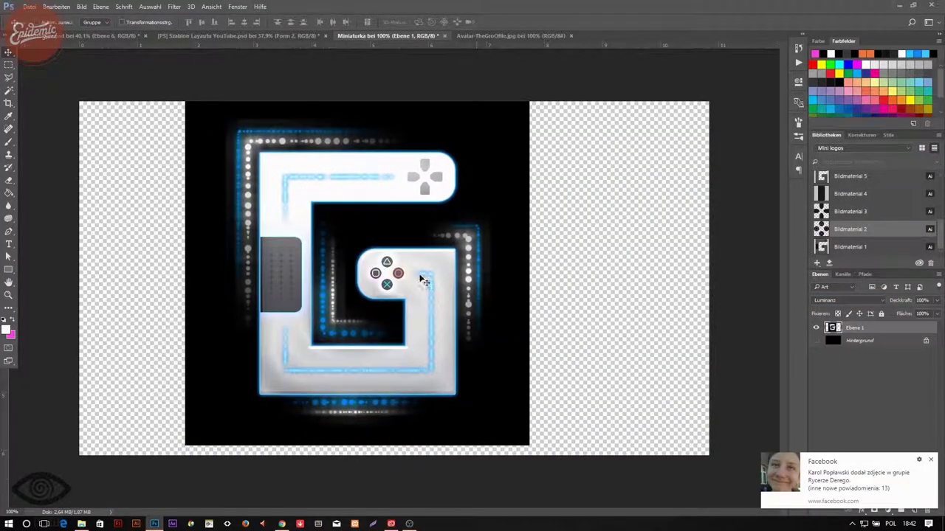
key("alt+ctrl+r")
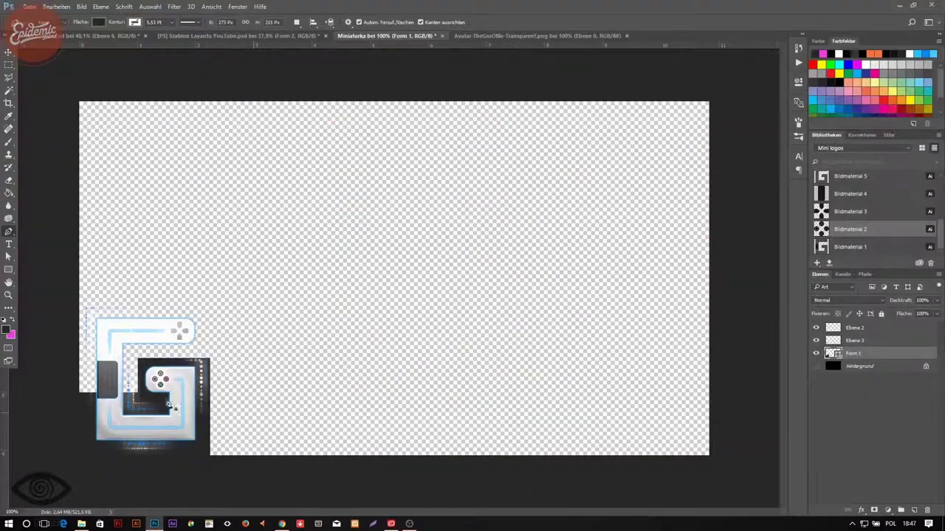
Step: Draw a dark bar along the bottom and a dark panel behind the G avatar
left_click_drag(866, 361, 866, 354)
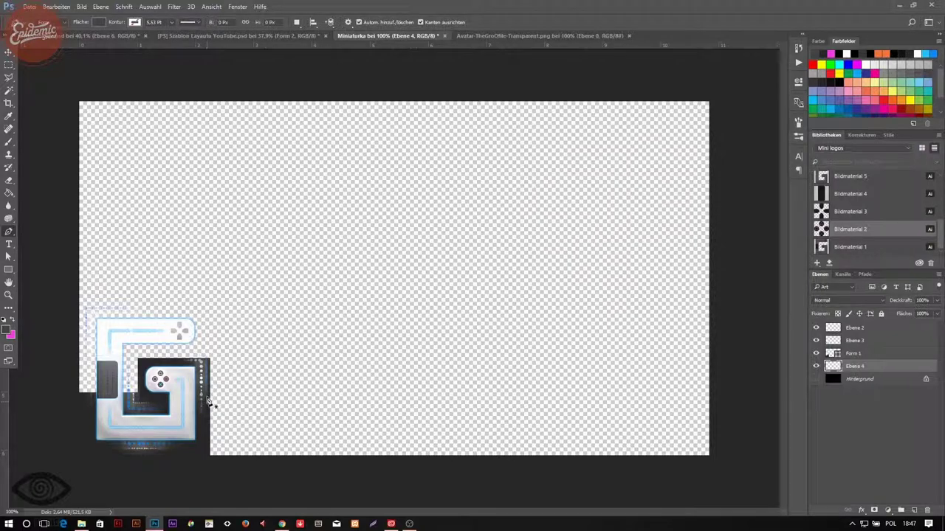
left_click(358, 463)
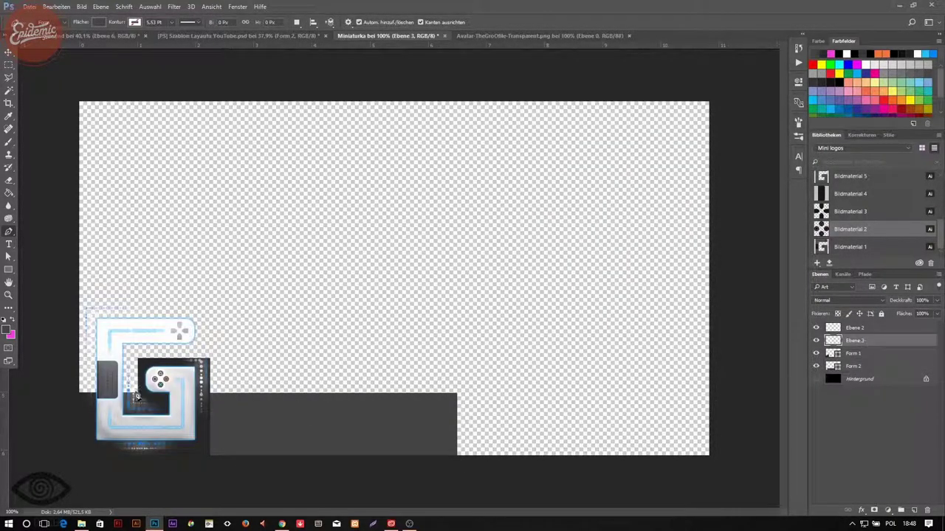
key("ctrl+shift+alt+n")
left_click(210, 303)
left_click(211, 462)
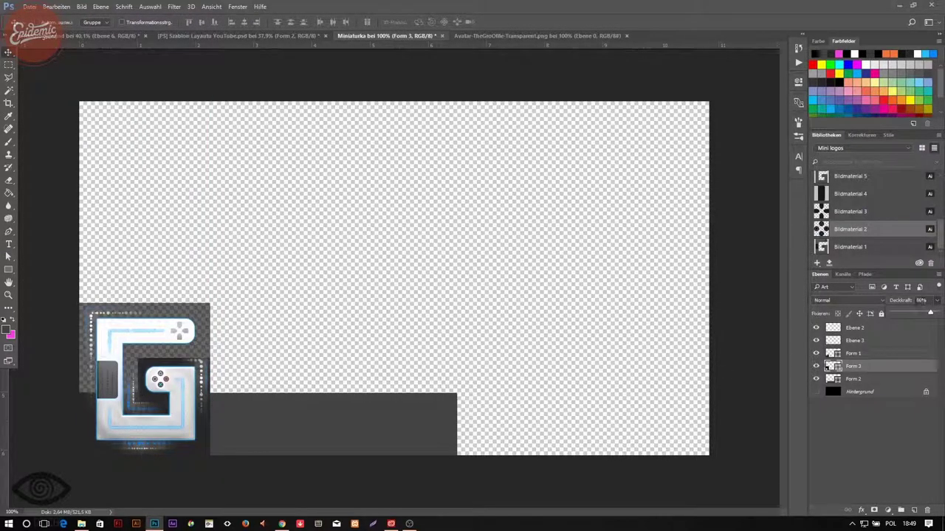
Step: Add a drop shadow to Form 1 at full opacity with reduced distance, no spread and small size
right_click(863, 352)
left_click(714, 64)
left_click(307, 324)
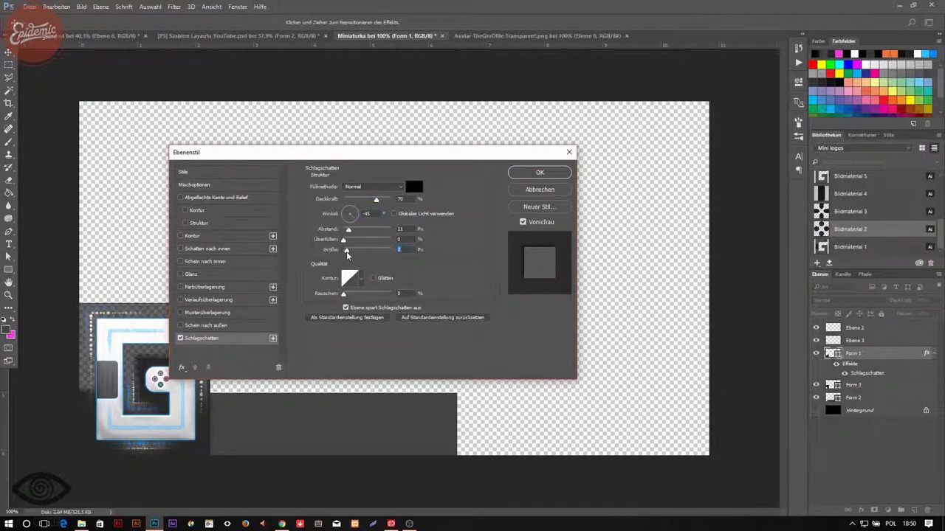
left_click_drag(458, 217, 451, 236)
left_click_drag(482, 185, 478, 185)
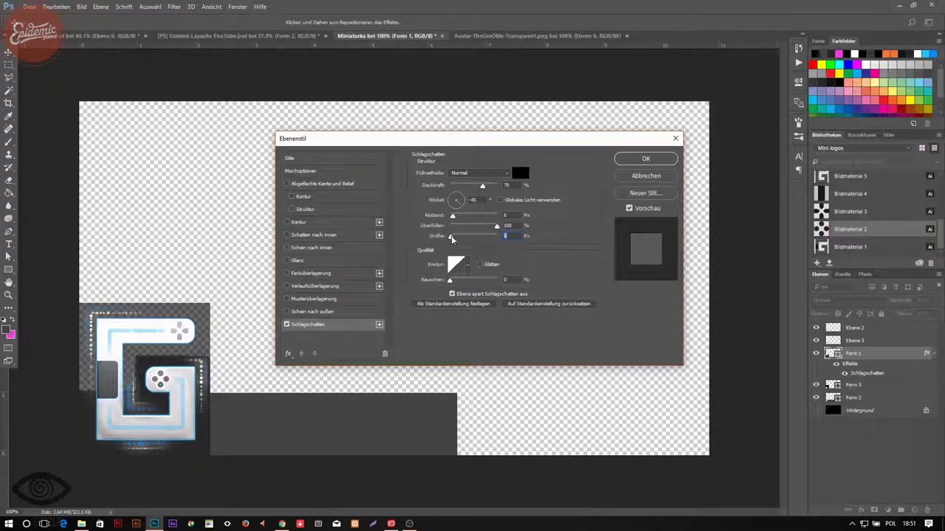
mouse_move(449, 226)
left_mouse_down()
mouse_move(461, 227)
mouse_move(449, 226)
left_mouse_up()
left_click_drag(479, 185, 500, 185)
left_click_drag(452, 215, 451, 215)
left_click(450, 236)
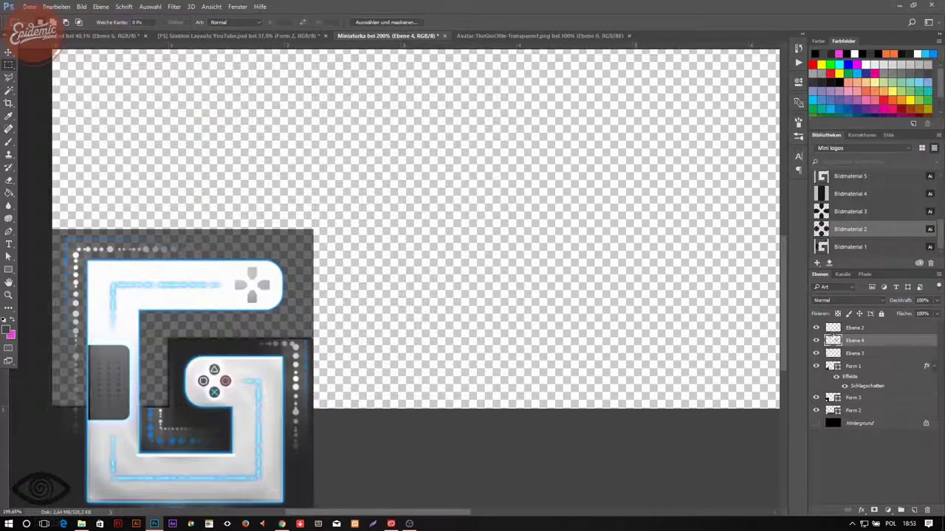
Step: Nudge the Ebene 3 layer slightly left and down into place
right_click(860, 366)
key("Escape")
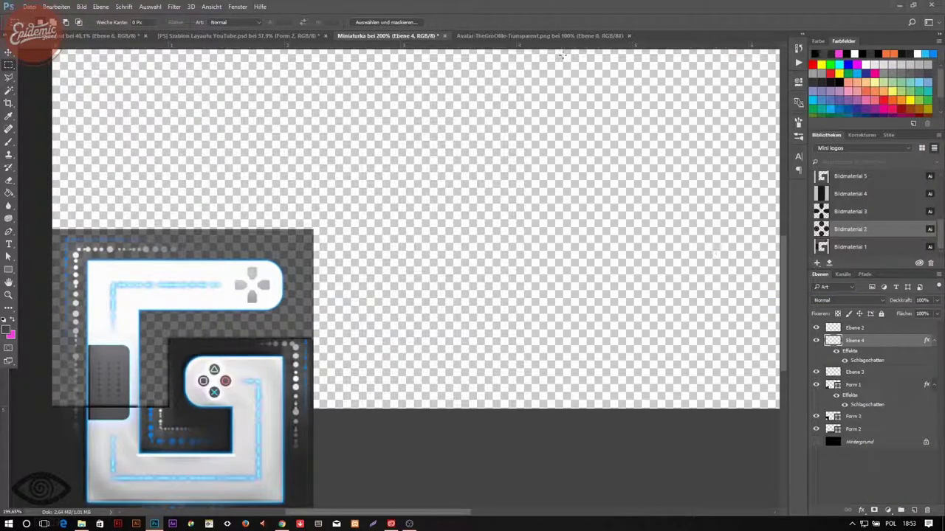
left_click(854, 372)
key("v")
key("Left")
key("Down")
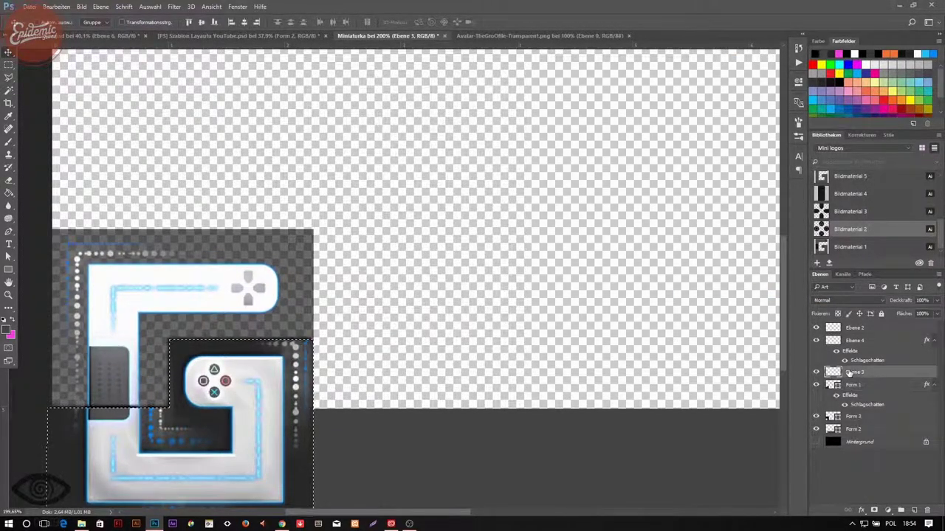
Step: Draw a new Form 4 dark shape over the avatar area, then hide it
left_click(854, 341)
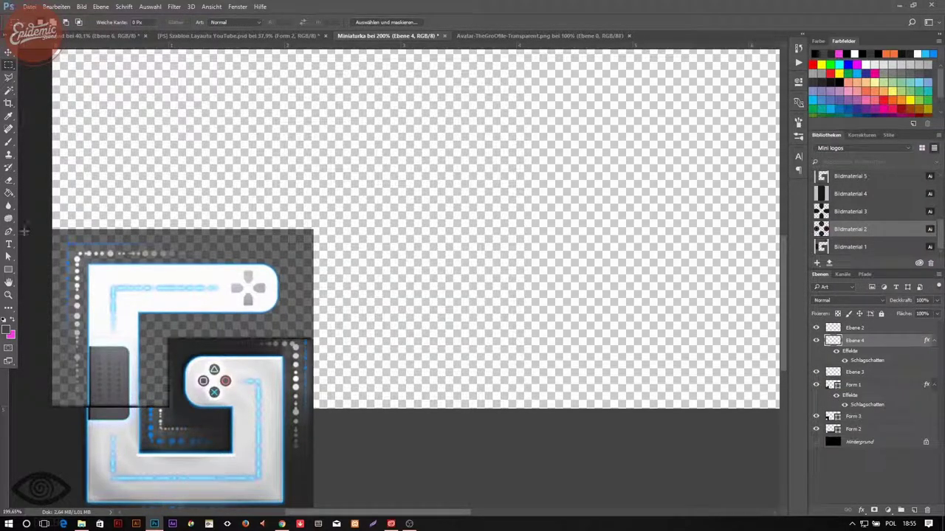
left_click(8, 231)
left_click(52, 230)
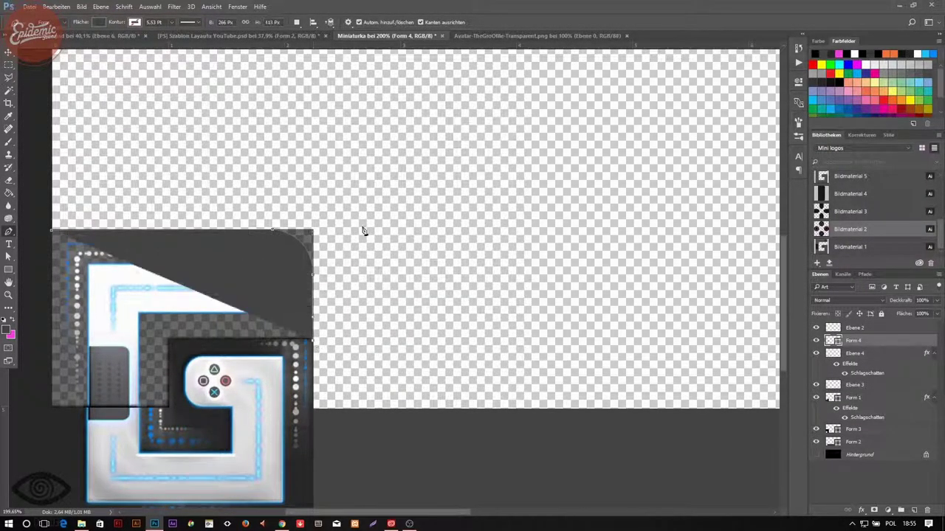
left_click(377, 319)
left_click(319, 202)
left_click(816, 341)
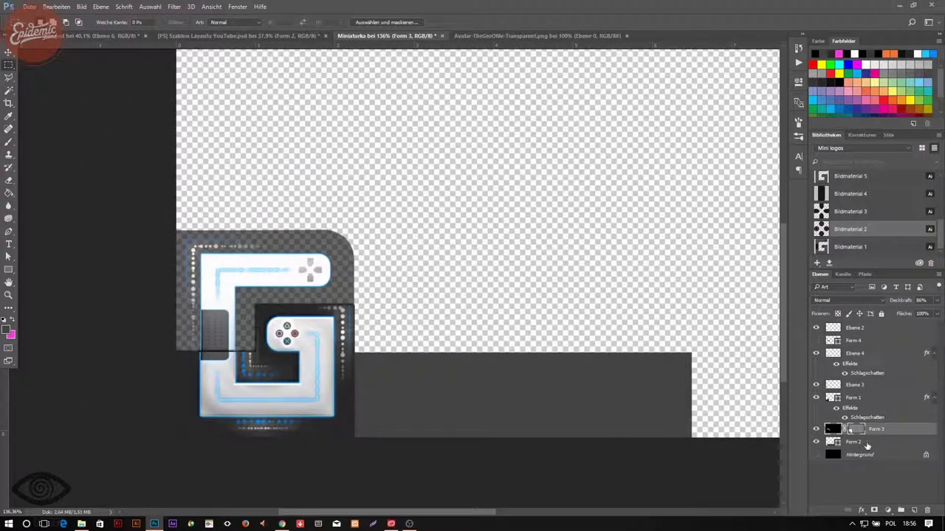
Step: Change the bottom bar to a darker grey and enable a gradient overlay on it
double_click(832, 442)
left_click(530, 259)
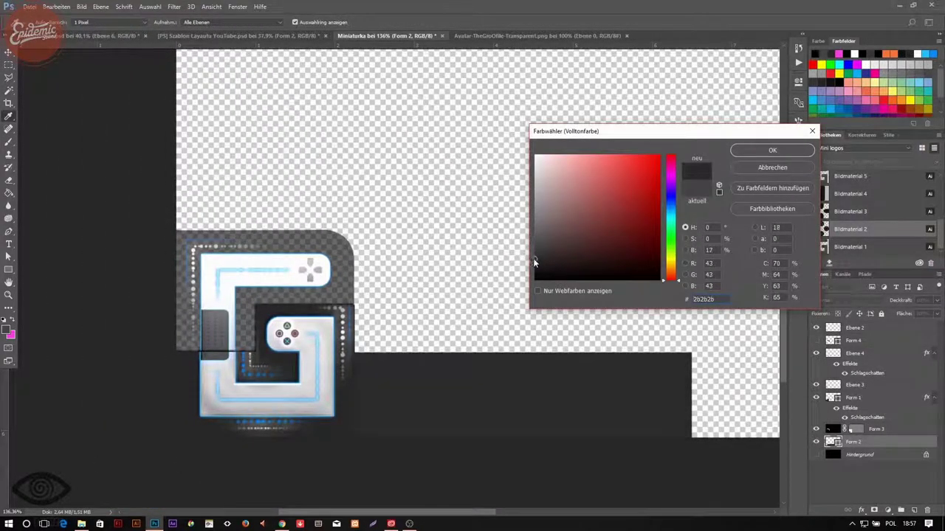
left_click(774, 150)
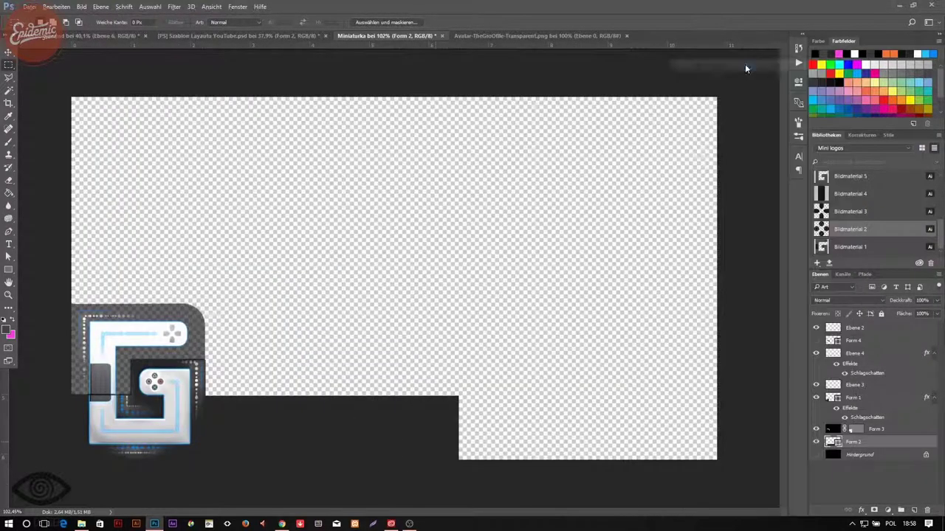
left_click(314, 286)
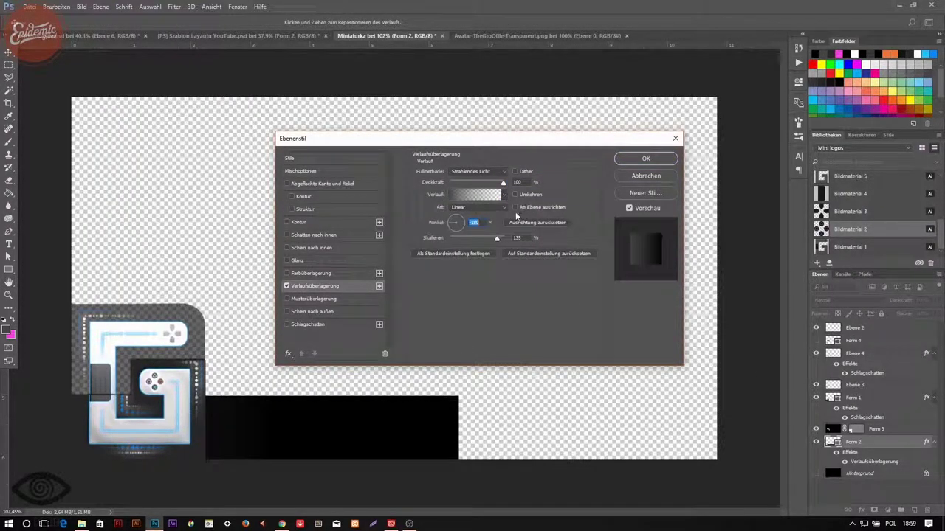
Step: Open the bottom bar overlay's gradient in the gradient editor
left_click(474, 194)
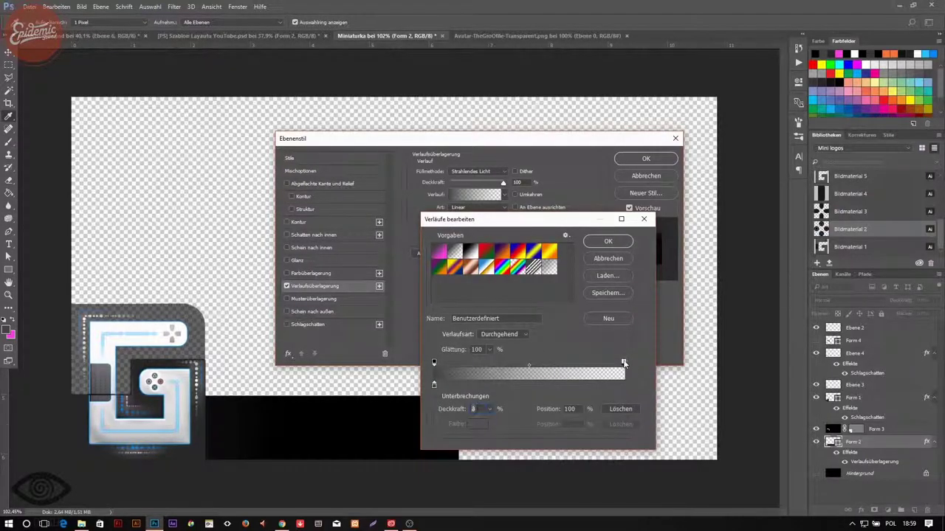